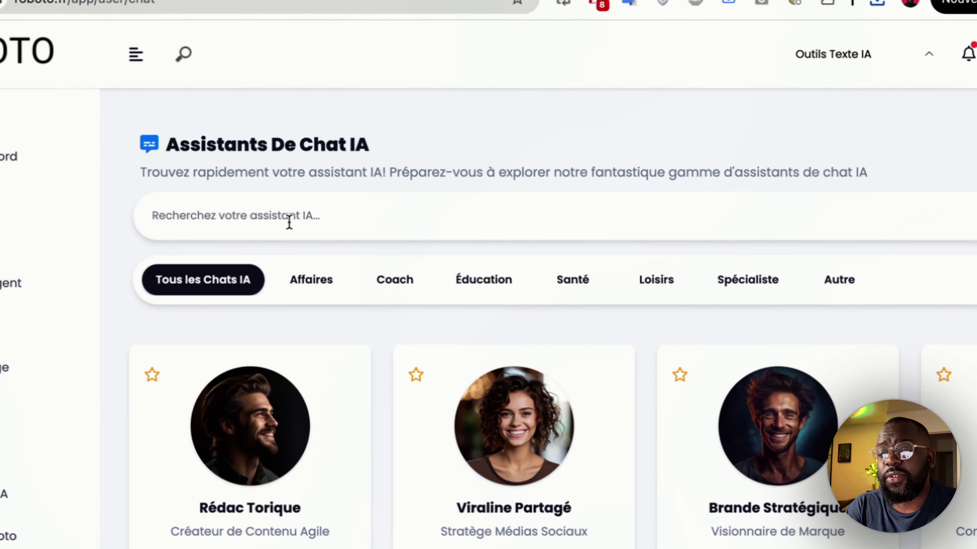
# Step: Examine the gallery of ready-made AI chat assistants from the first to the last card
pyautogui.scroll(-10, 318, 298)
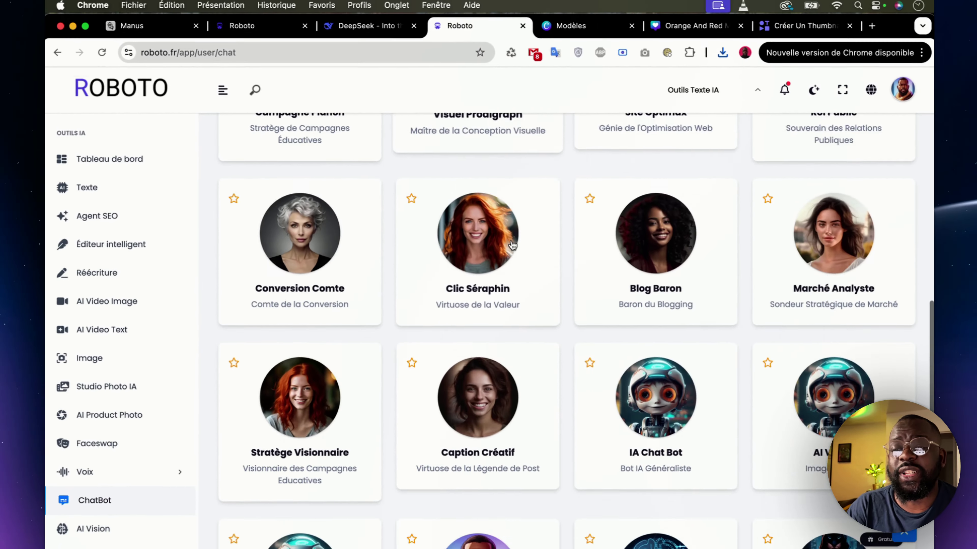
pyautogui.scroll(-6, 577, 252)
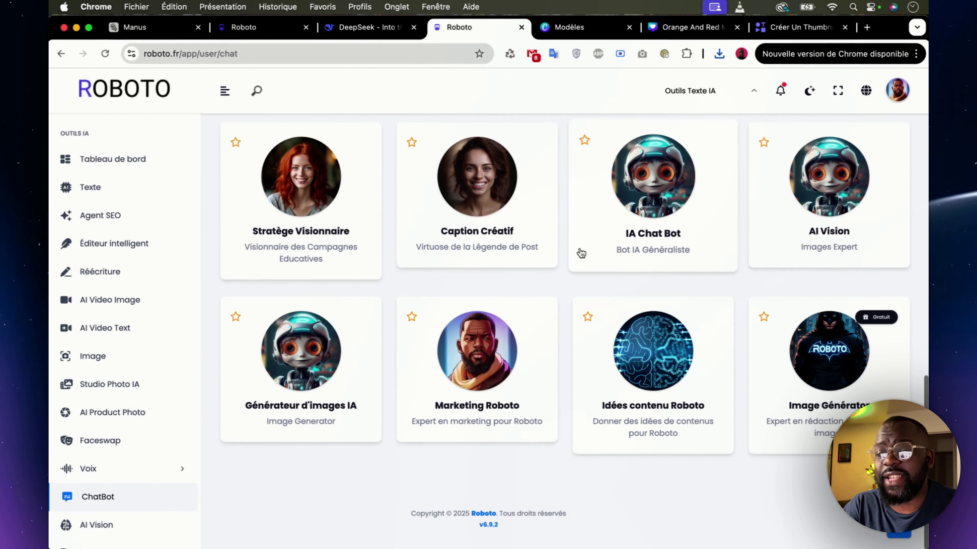
pyautogui.scroll(20, 578, 252)
pyautogui.scroll(-4, 578, 252)
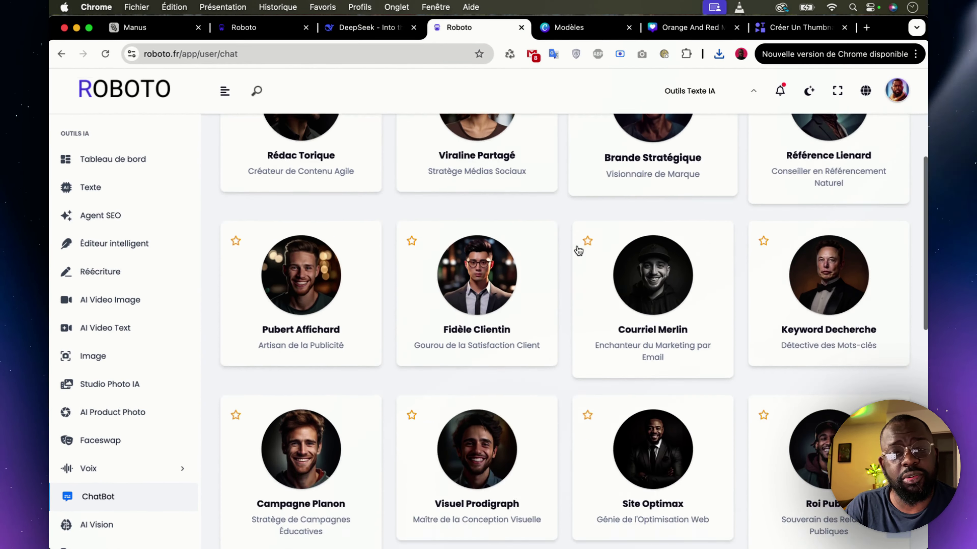
pyautogui.scroll(-10, 578, 250)
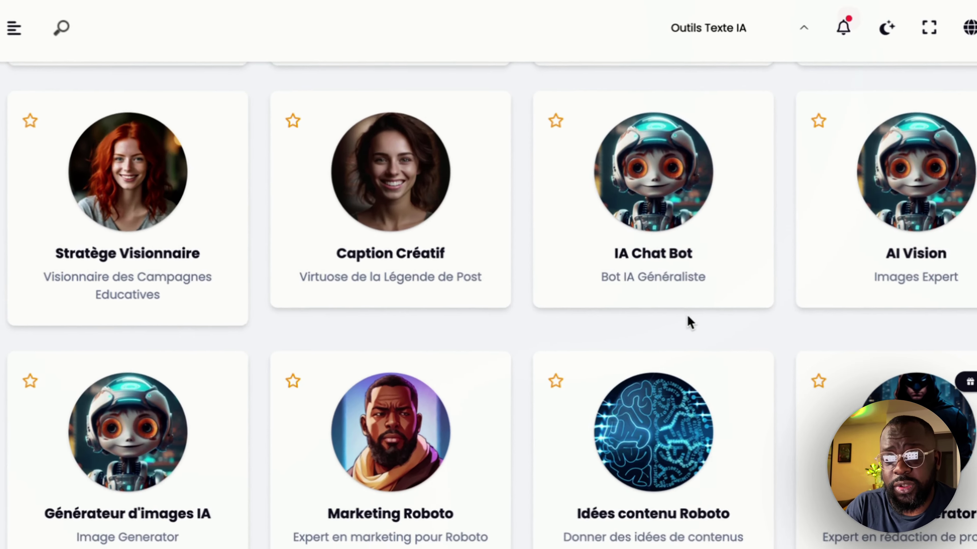
pyautogui.scroll(3, 554, 250)
pyautogui.scroll(20, 487, 262)
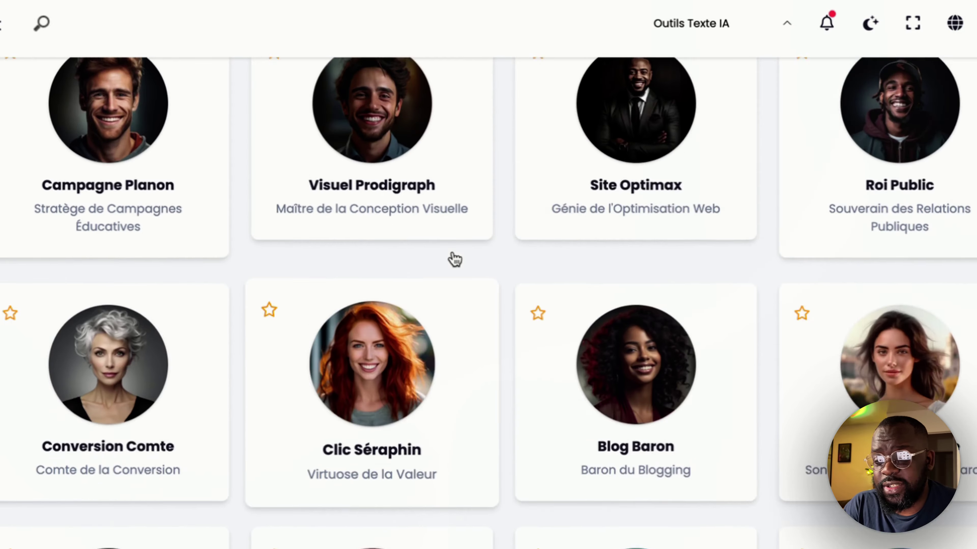
pyautogui.scroll(-15, 540, 255)
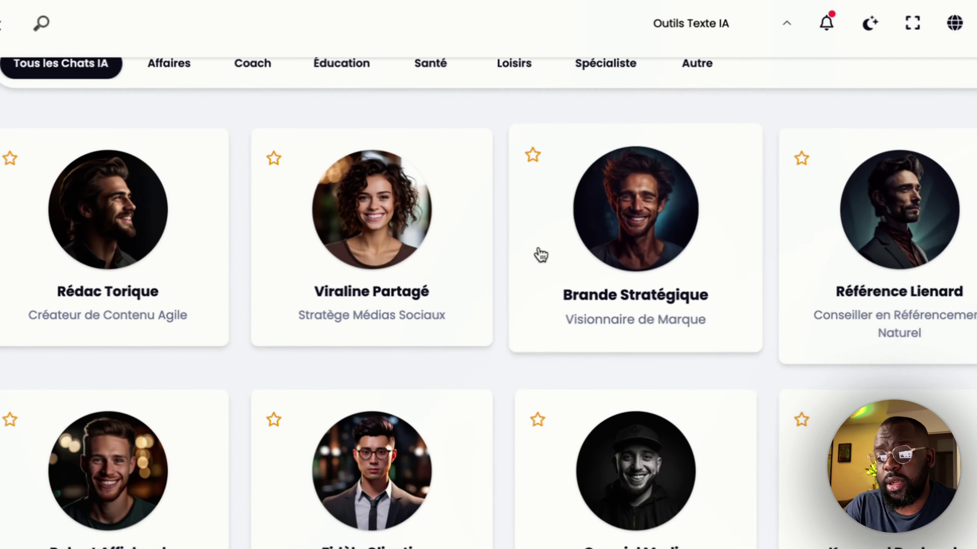
pyautogui.scroll(10, 525, 239)
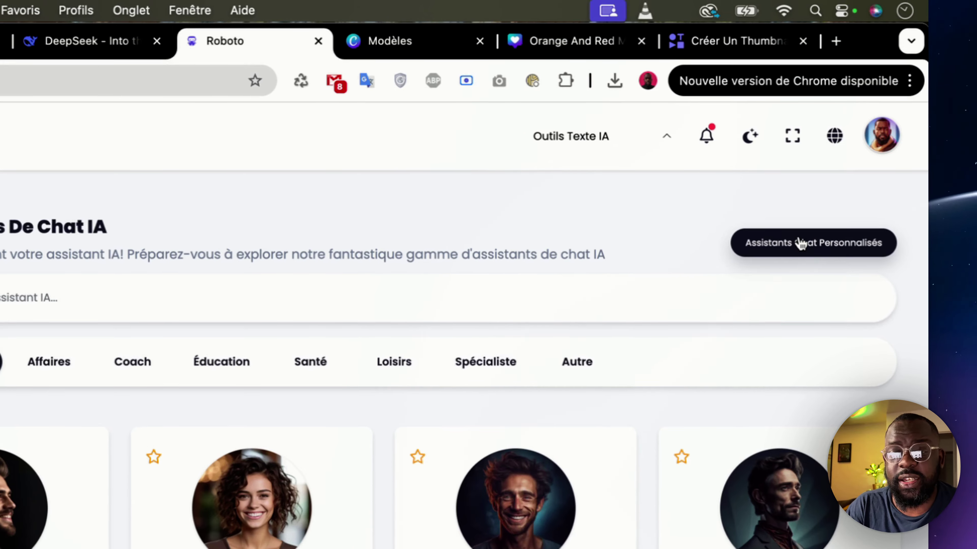
# Step: Open the list of custom chat assistants and start creating a new chat assistant
pyautogui.click(800, 242)
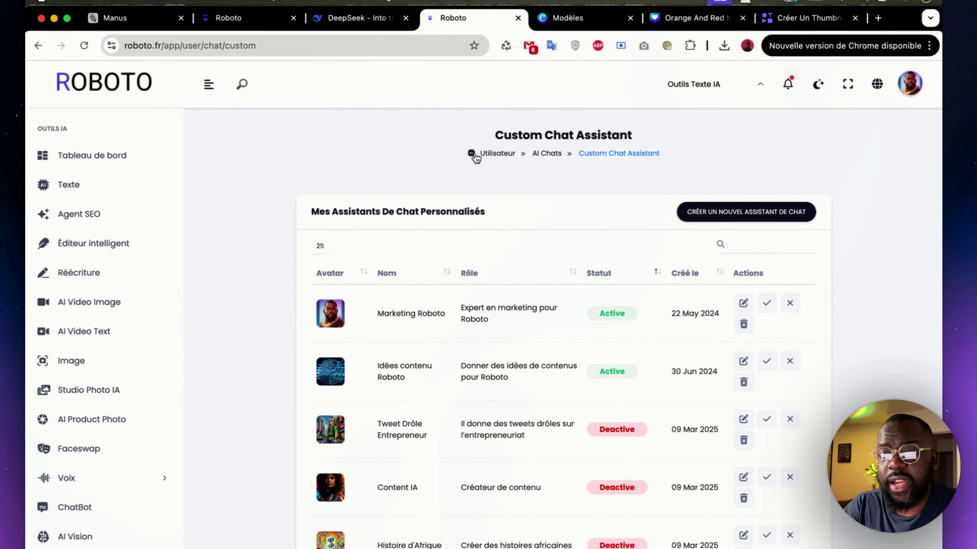
pyautogui.scroll(-3, 609, 207)
pyautogui.scroll(3, 561, 184)
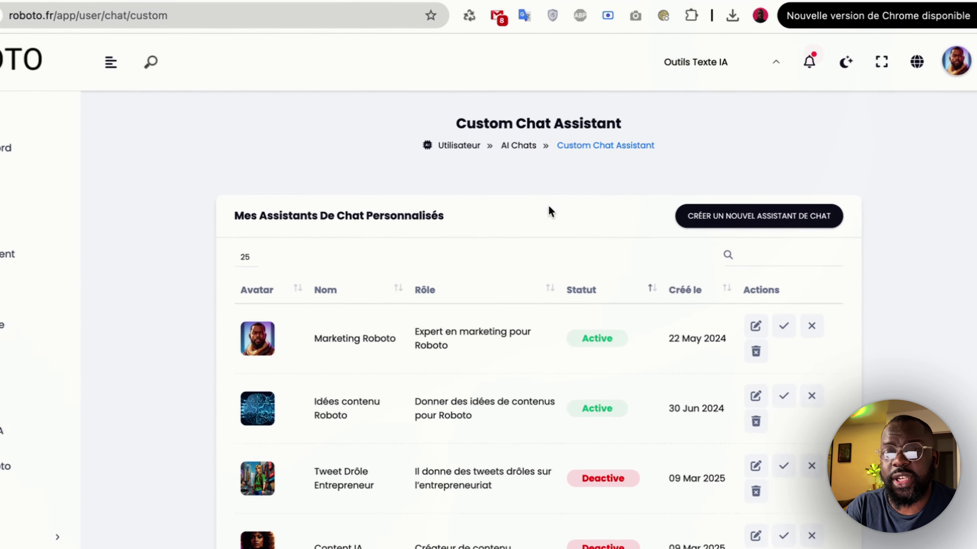
pyautogui.scroll(-2, 623, 237)
pyautogui.scroll(3, 621, 216)
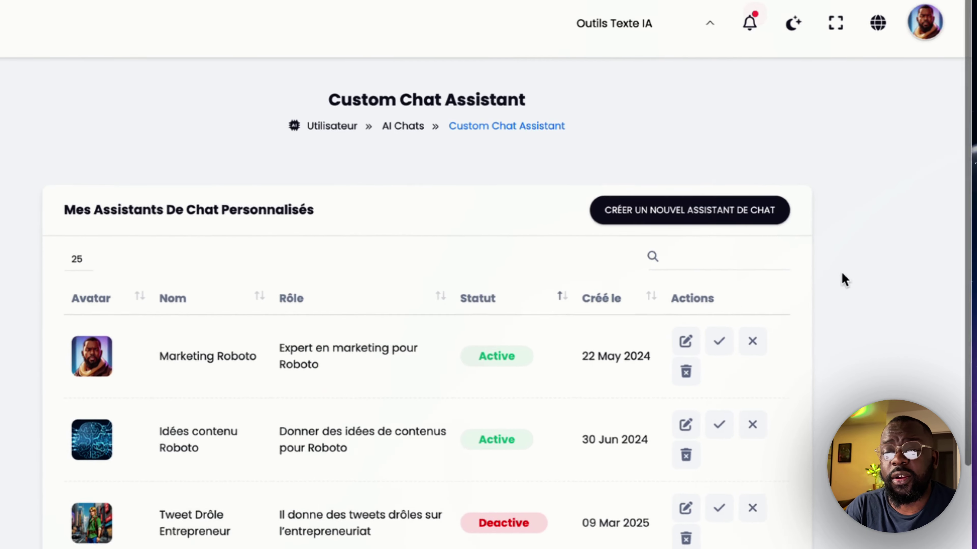
pyautogui.click(685, 201)
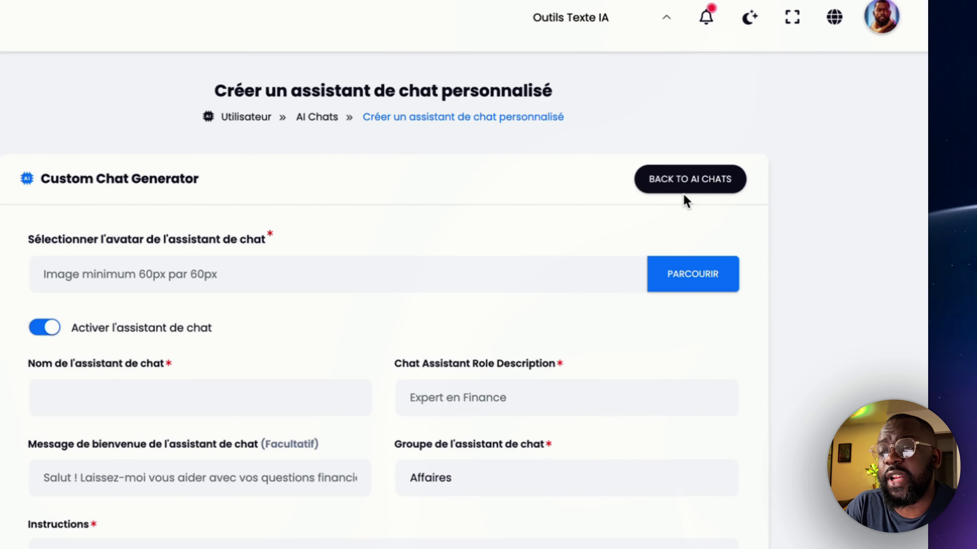
# Step: Review the new assistant form's avatar, name, role, welcome message, group and instructions fields, and check the DeepSeek chat page
pyautogui.scroll(-3, 562, 276)
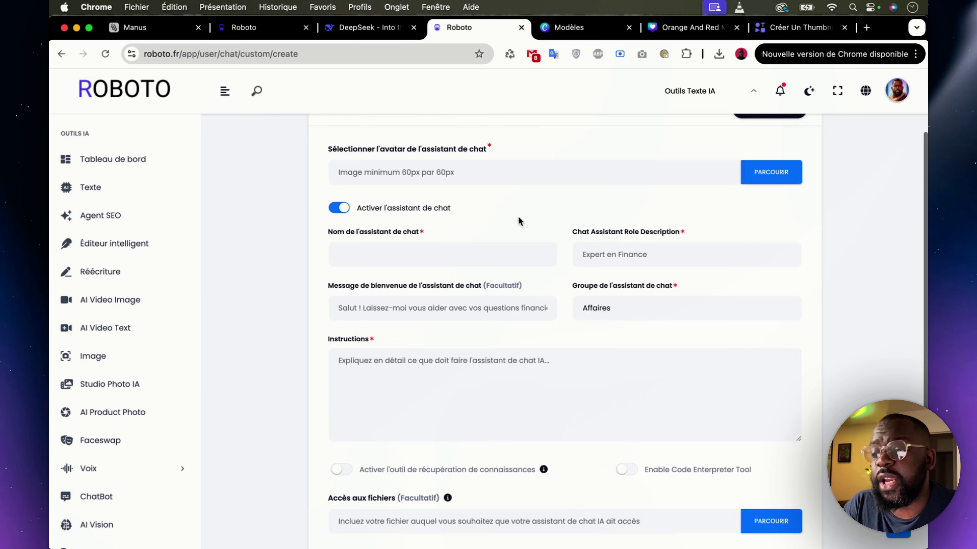
pyautogui.scroll(2, 518, 220)
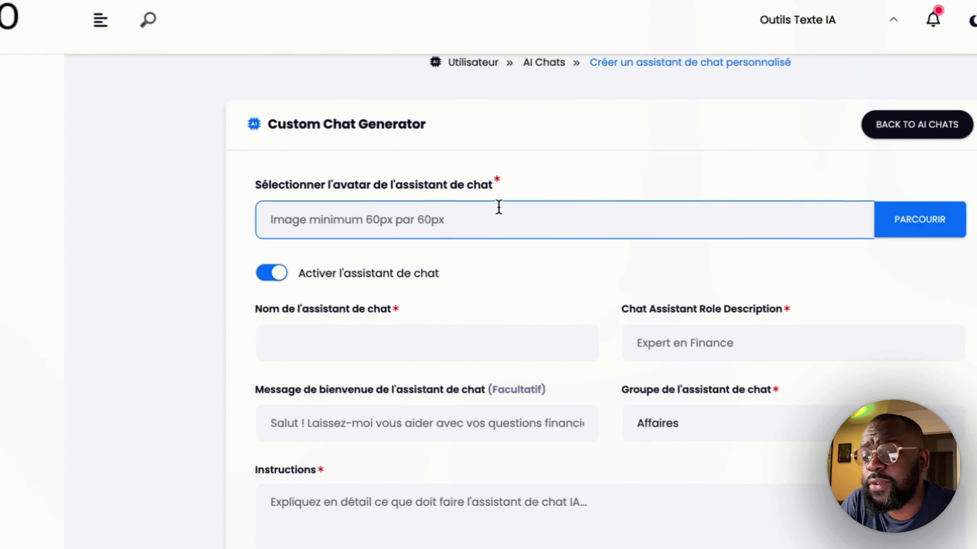
pyautogui.scroll(-3, 534, 219)
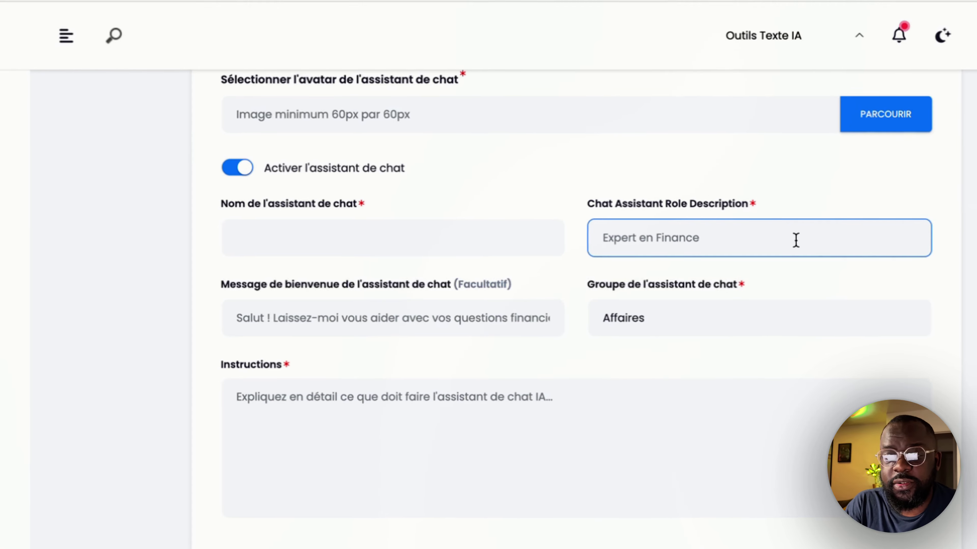
pyautogui.scroll(-2, 612, 242)
pyautogui.scroll(-2, 384, 239)
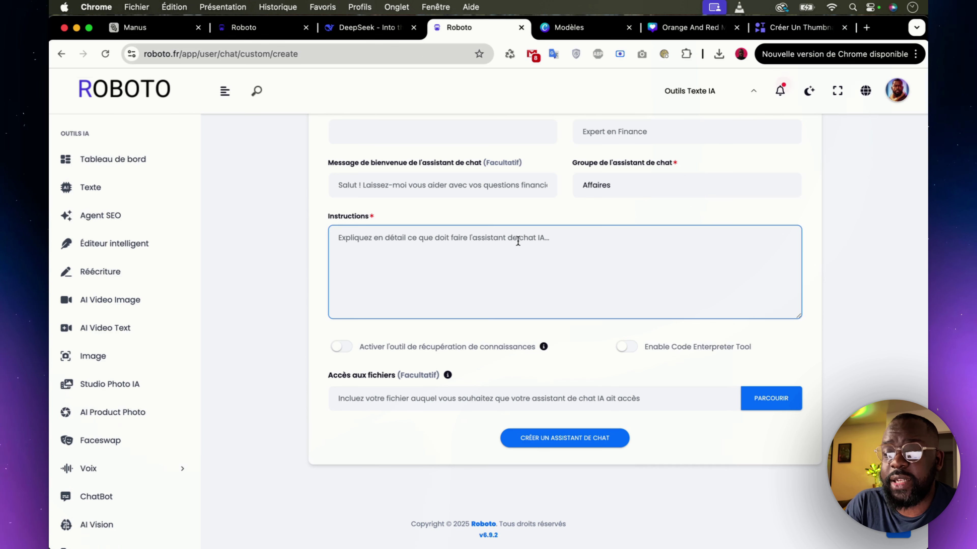
pyautogui.click(508, 239)
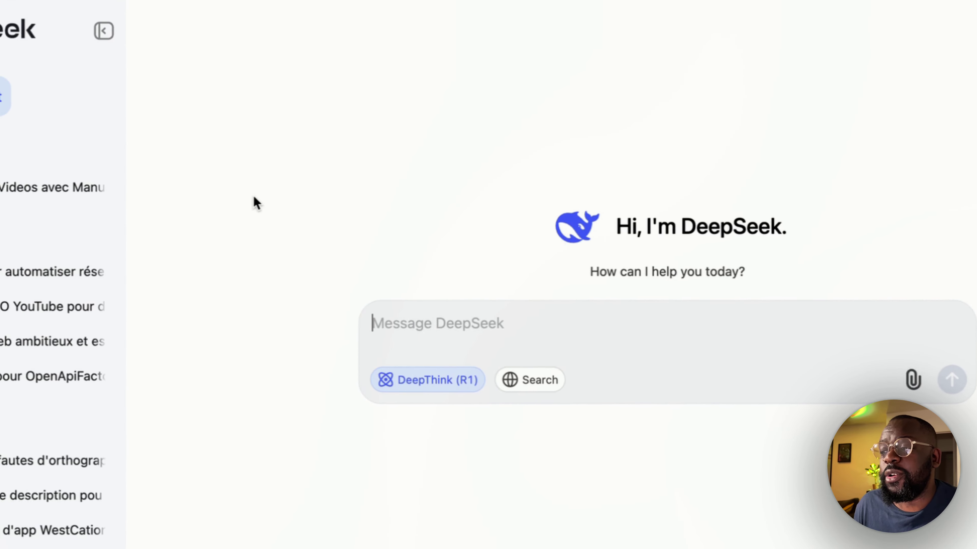
pyautogui.click(111, 30)
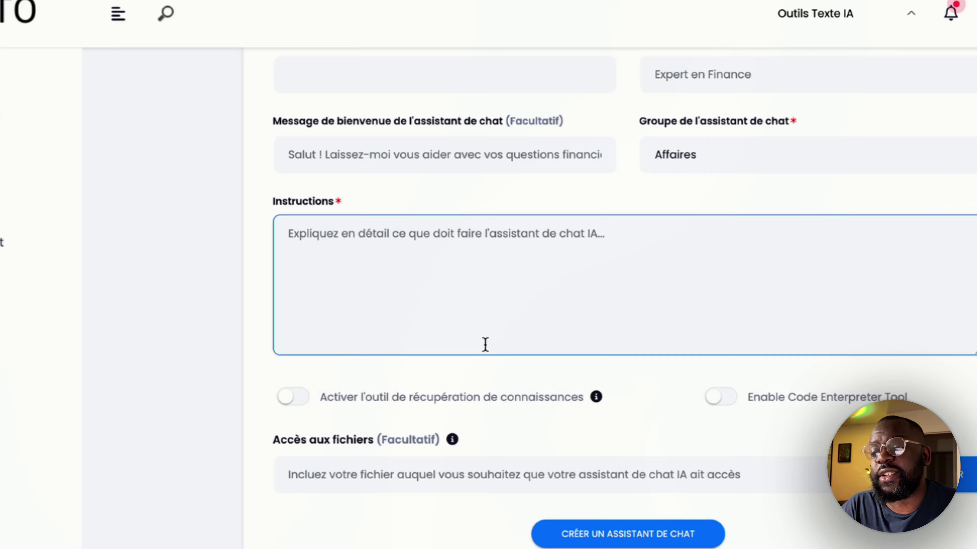
# Step: Open the assistant's avatar file selection at the Téléchargements folder and browse its images
pyautogui.scroll(5, 488, 338)
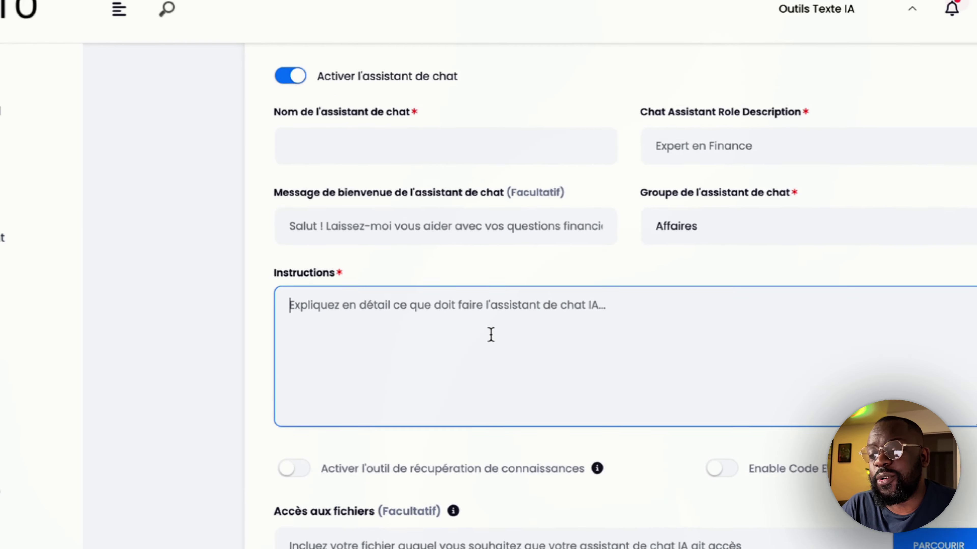
pyautogui.scroll(3, 489, 333)
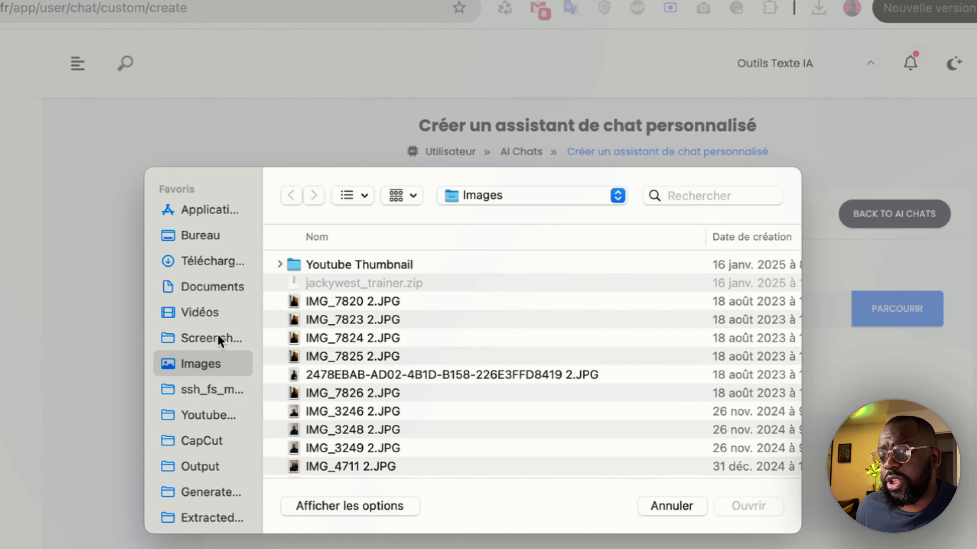
pyautogui.click(211, 262)
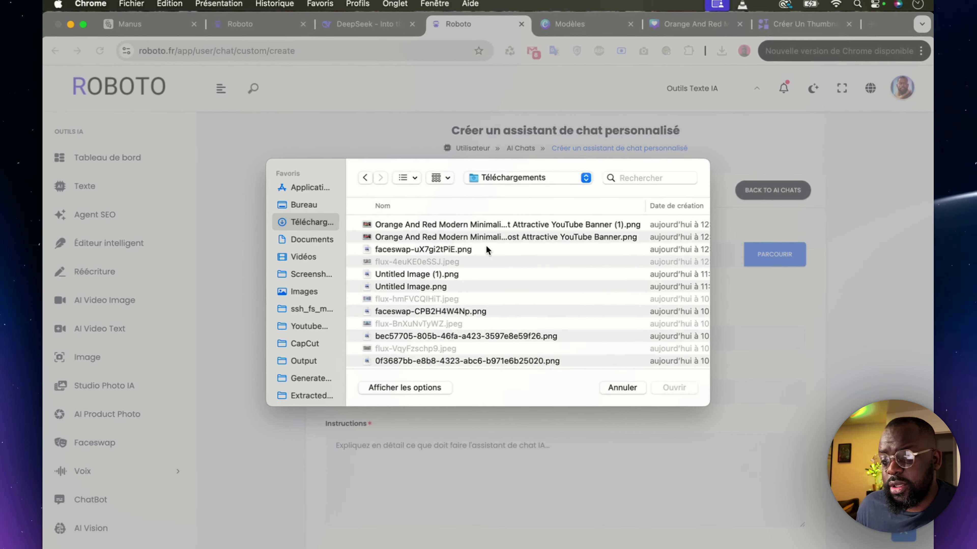
pyautogui.scroll(-10, 462, 306)
pyautogui.click(470, 302)
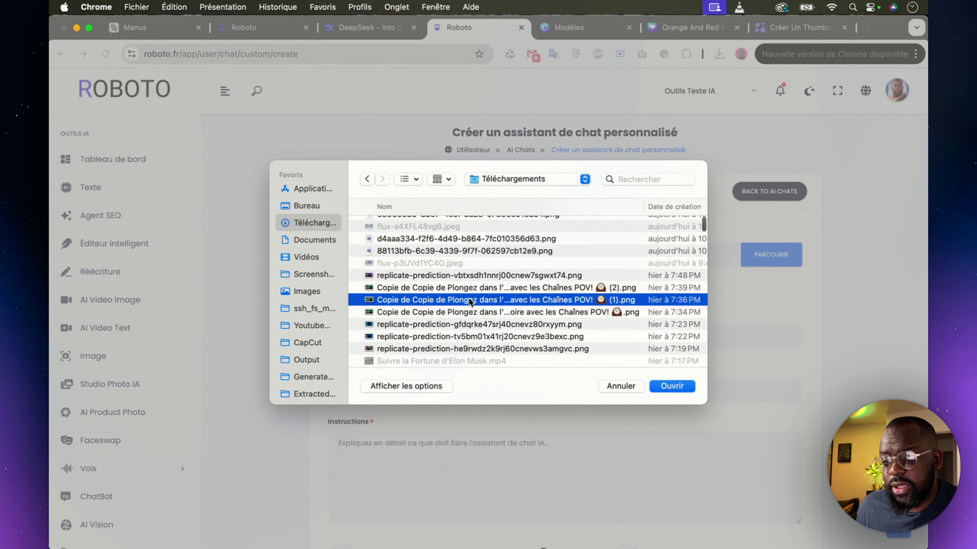
pyautogui.press('space')
pyautogui.press('space')
pyautogui.scroll(-5, 482, 309)
pyautogui.scroll(2, 483, 309)
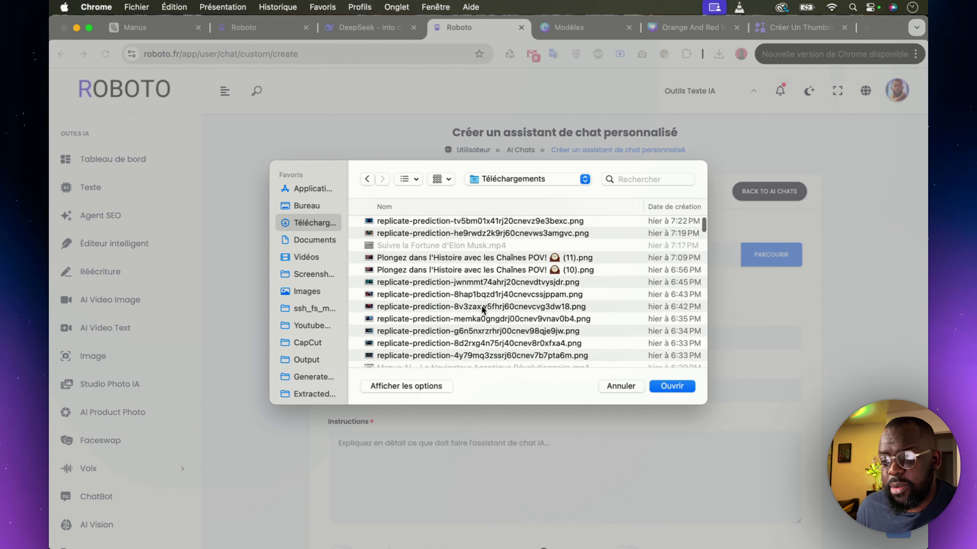
# Step: Preview replicate-prediction-8v3zaxw5fhrj60cnevcvg3dw18.png and choose it as the assistant's avatar
pyautogui.click(482, 308)
pyautogui.press('space')
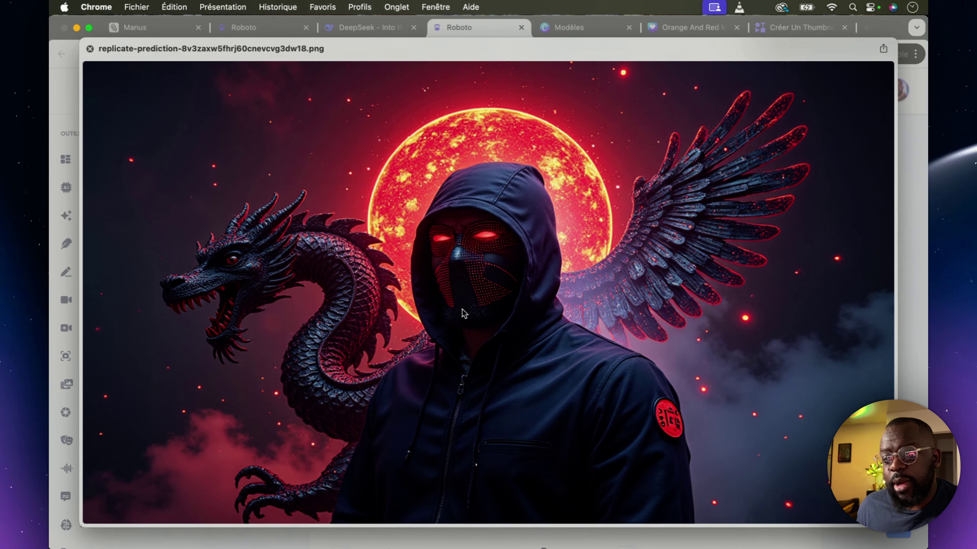
pyautogui.press('space')
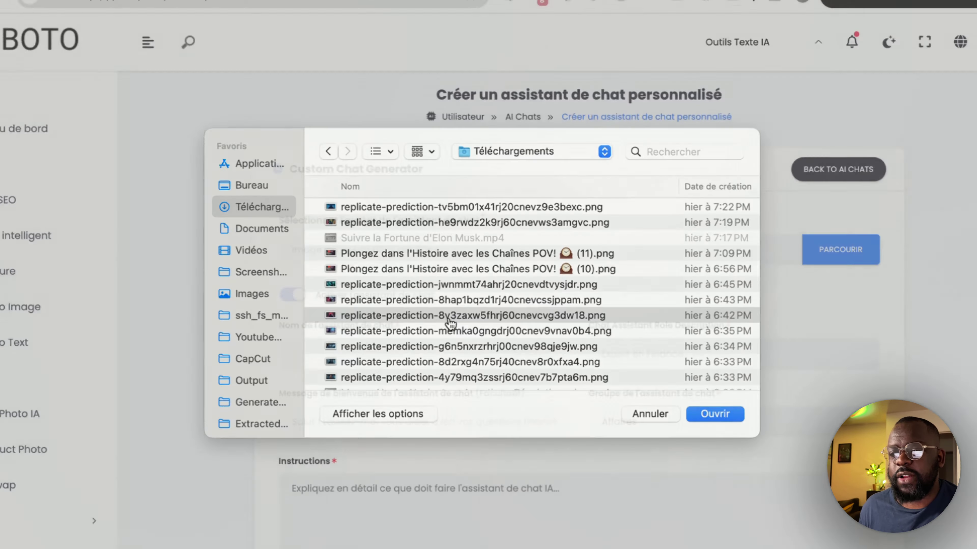
pyautogui.press('Return')
# Step: Name the assistant "Youtube Description" and set its role description to "Aide à créer des descriptions de vidéos Youtube"
pyautogui.scroll(-5, 580, 323)
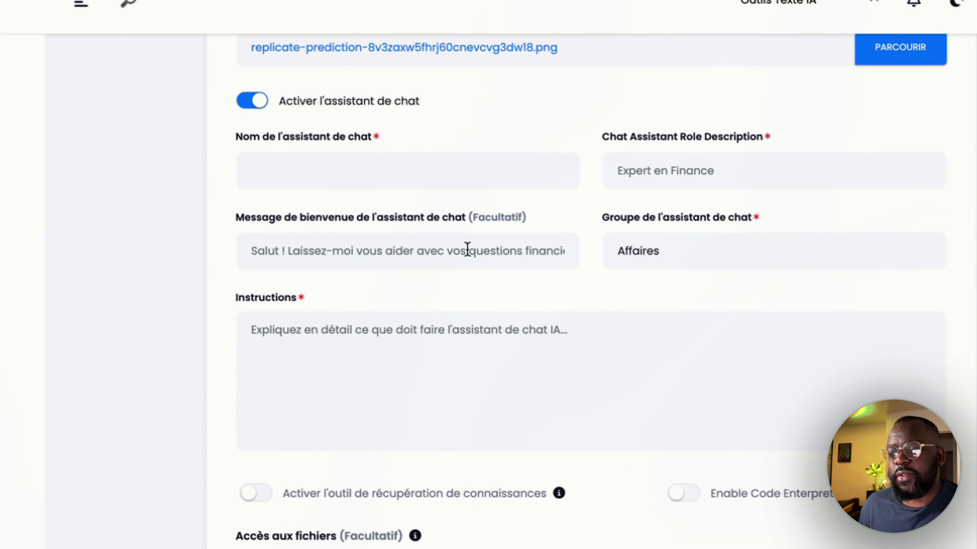
pyautogui.write('Ypoutube Description')
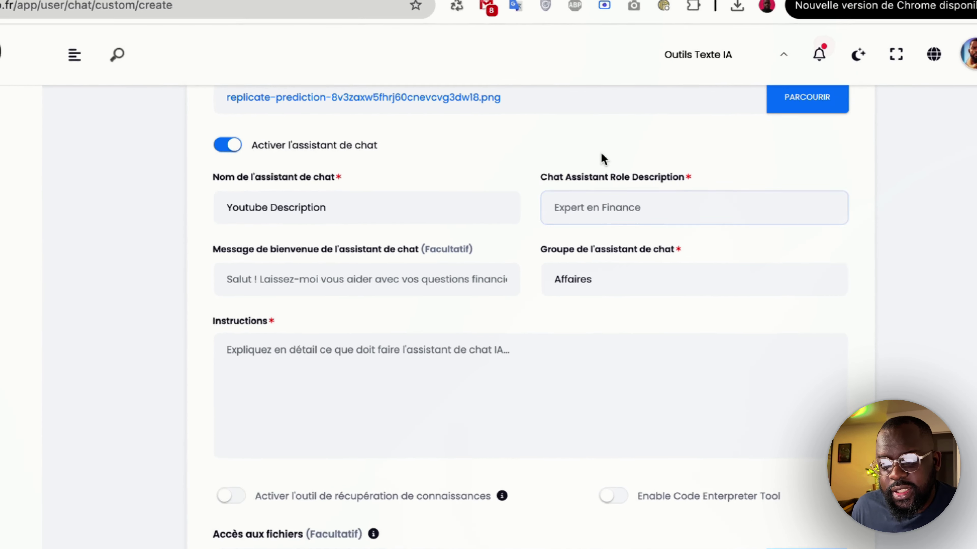
pyautogui.tripleClick(626, 201)
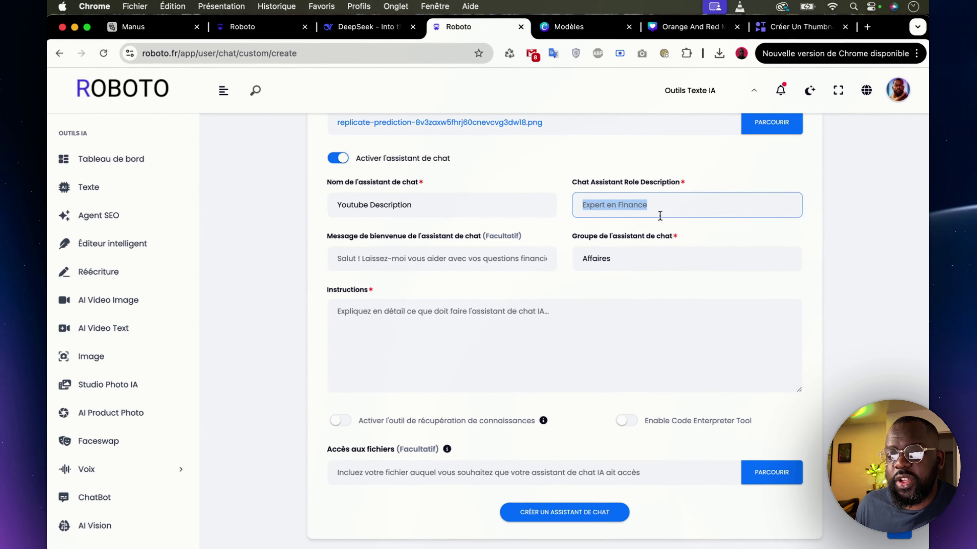
pyautogui.press('BackSpace')
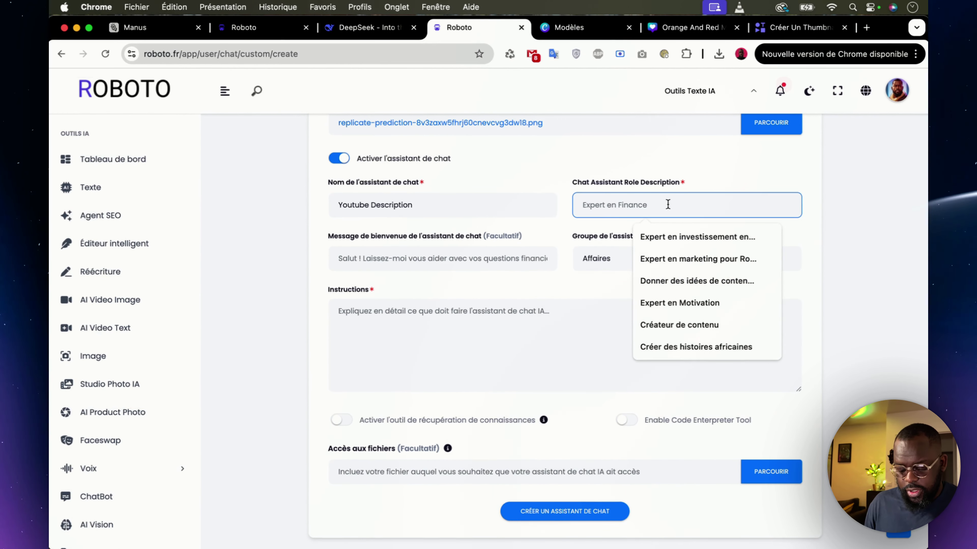
pyautogui.write('Aide à créer des desc')
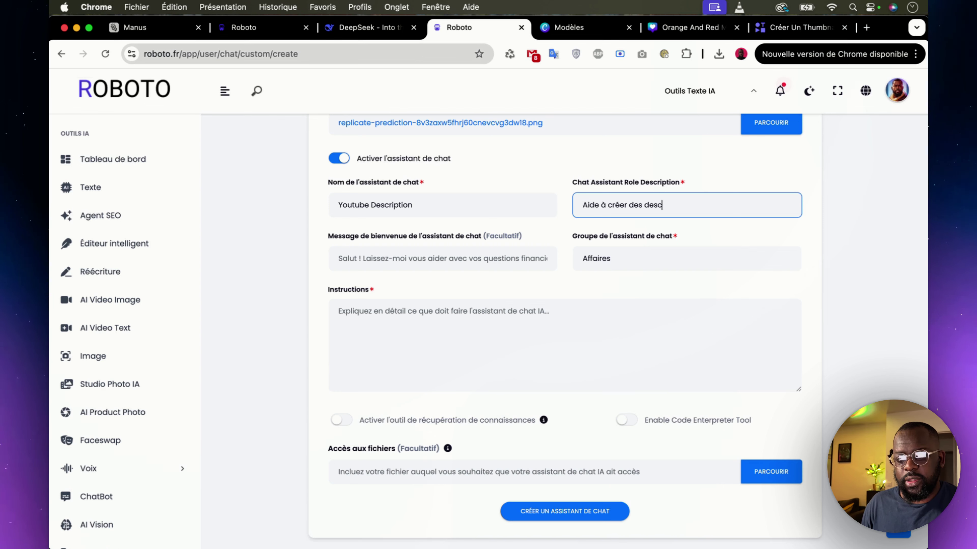
pyautogui.write('riopt')
pyautogui.press('BackSpace')
pyautogui.press('BackSpace')
pyautogui.press('BackSpace')
pyautogui.write('ptions de vidéos Youtube')
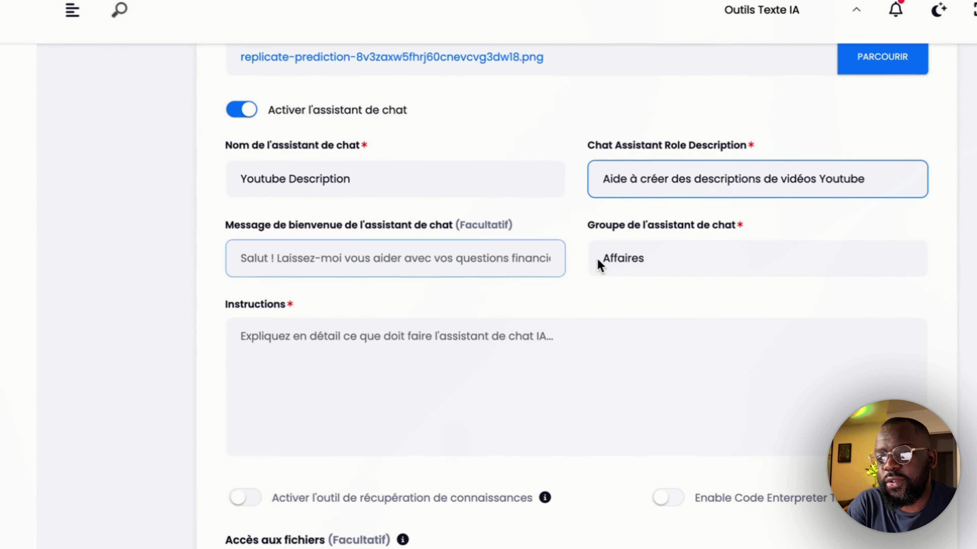
# Step: Set the assistant's group to Spécialiste and its welcome message to "Salut ! quel vidéo puis je t'aider à optimiser"
pyautogui.click(596, 260)
pyautogui.click(598, 258)
pyautogui.click(622, 256)
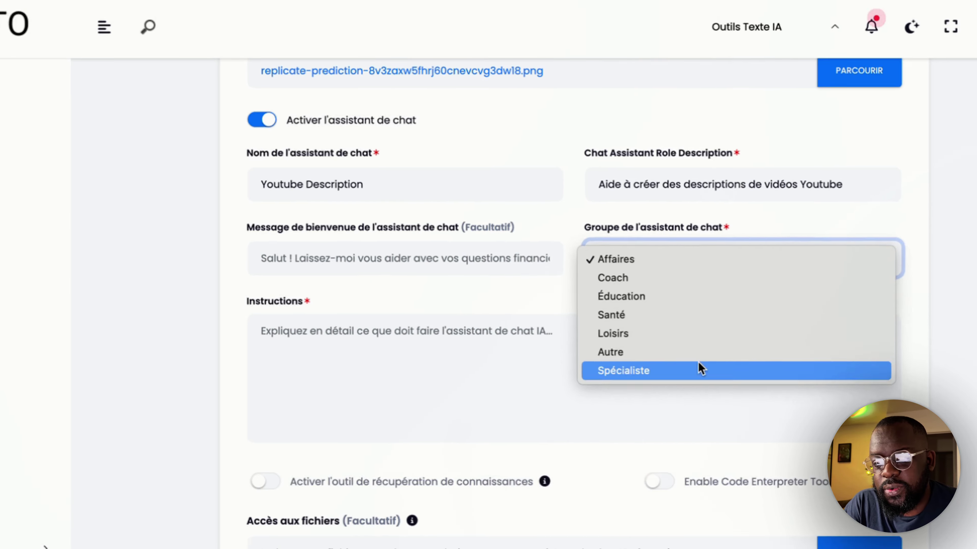
pyautogui.click(698, 368)
pyautogui.click(405, 268)
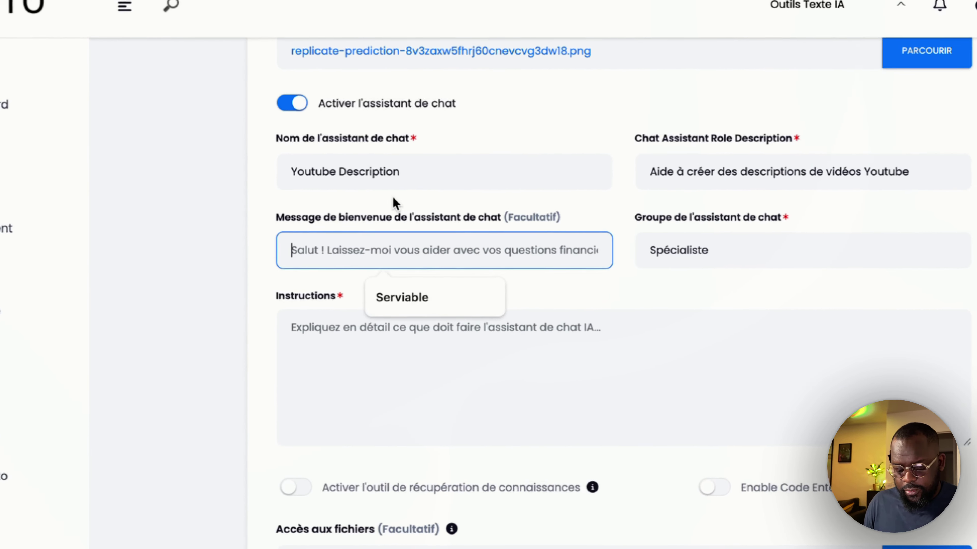
pyautogui.write("Salut ! quel vidéo puis je t'aider à optimiser")
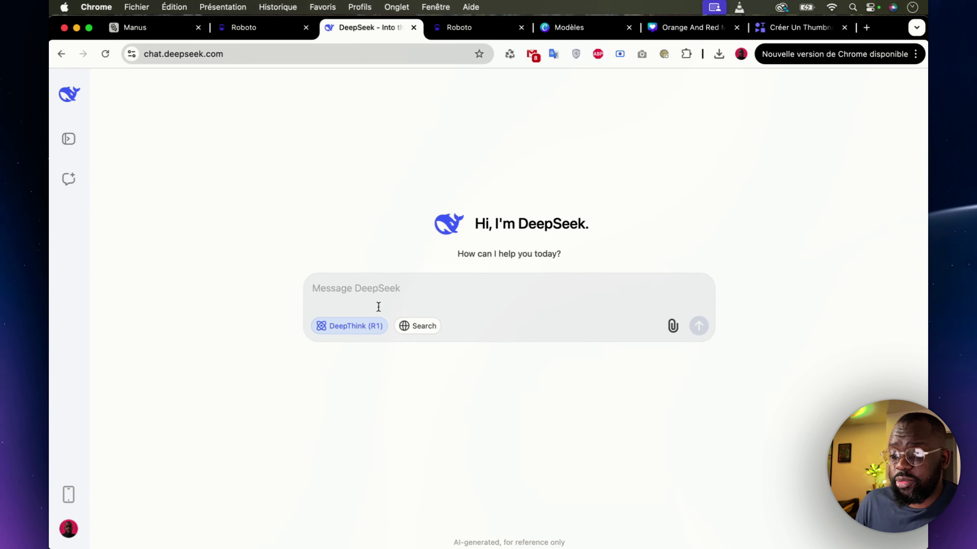
# Step: In DeepSeek, submit a French prompt requesting chatbot instructions for visibility-optimised YouTube descriptions, covering objective, behaviour, video structure and a well-formatted, readable example
pyautogui.write("Je souhaite que tu m'aide à créer une instruction pour un chatbot, ce chatbot aura pour but de rédiger une description de vidéo Youtube, optimisé pour la visibilité, alors tu va me rédiger en donnant l'objectif, le comportement, une structure de vidéo youtube et enfin un exemple de description optimisé pour youtube avec une belle mise en page qui facilite la lisibilité")
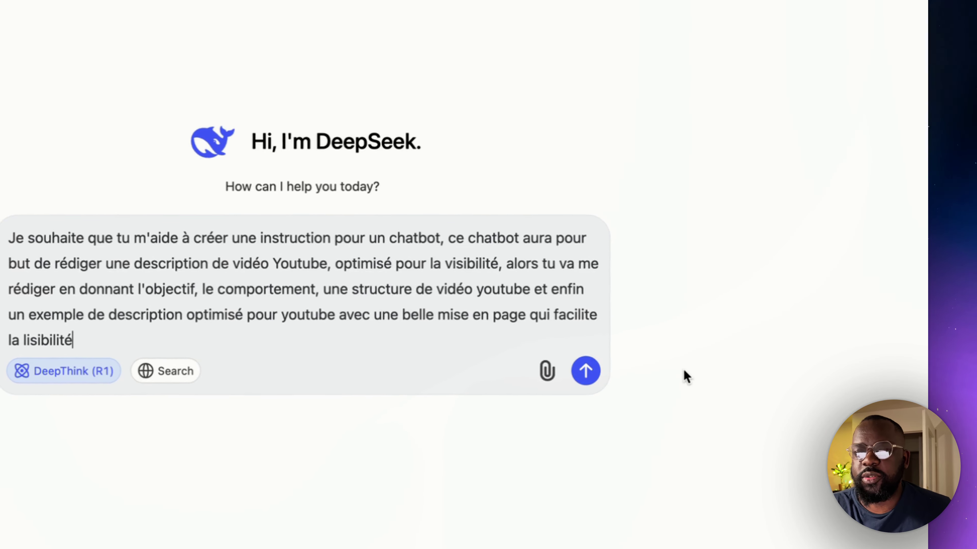
pyautogui.click(582, 374)
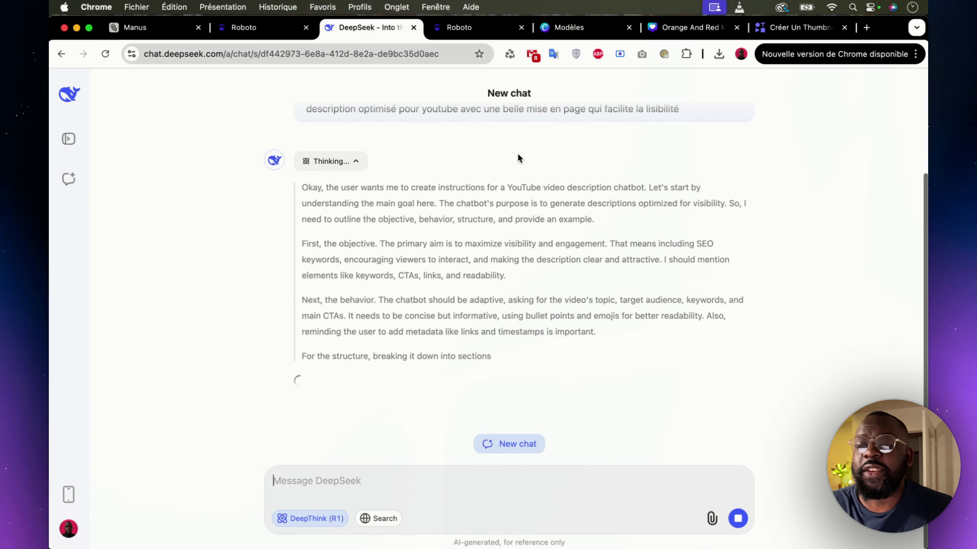
# Step: Review the submitted prompt and DeepSeek's generated chatbot instructions, including the objective, recommended structure and example description
pyautogui.scroll(5, 590, 188)
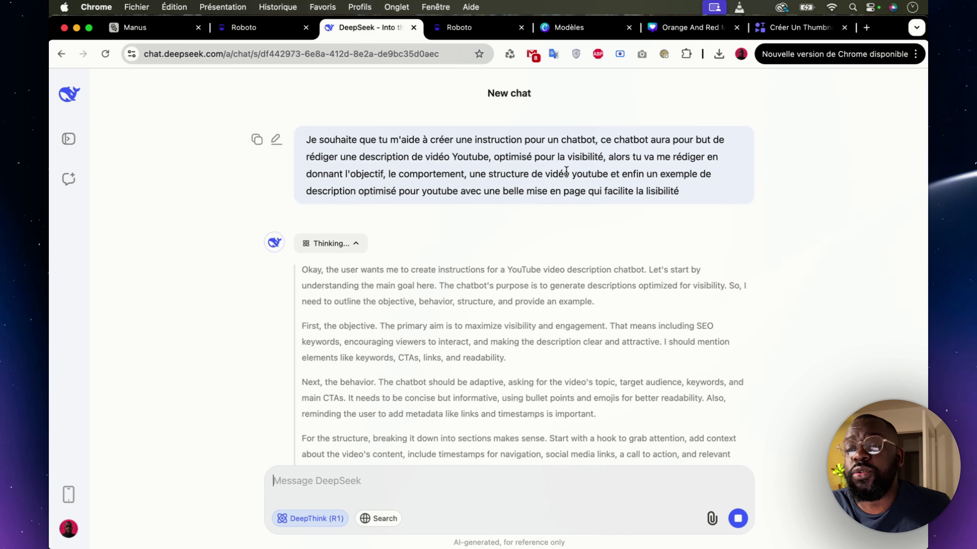
pyautogui.doubleClick(588, 174)
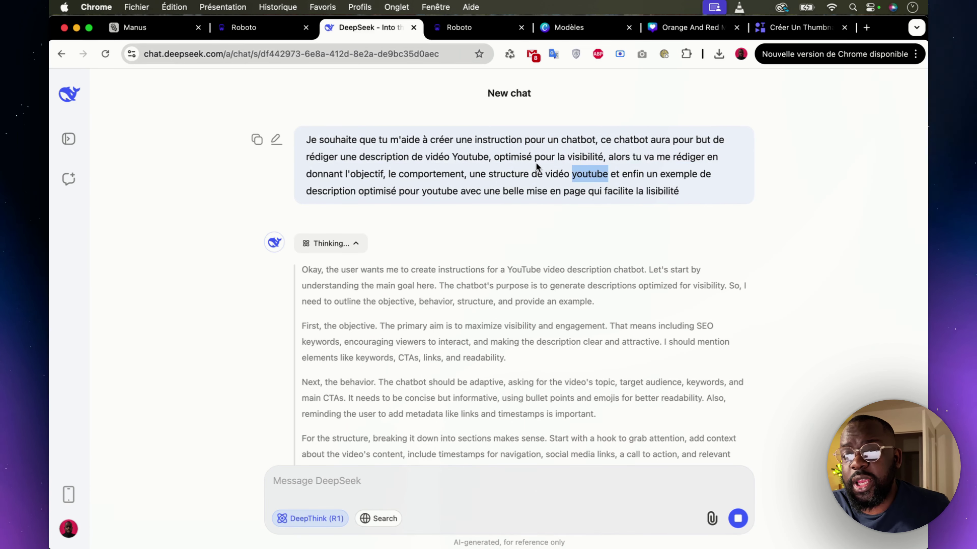
pyautogui.doubleClick(469, 152)
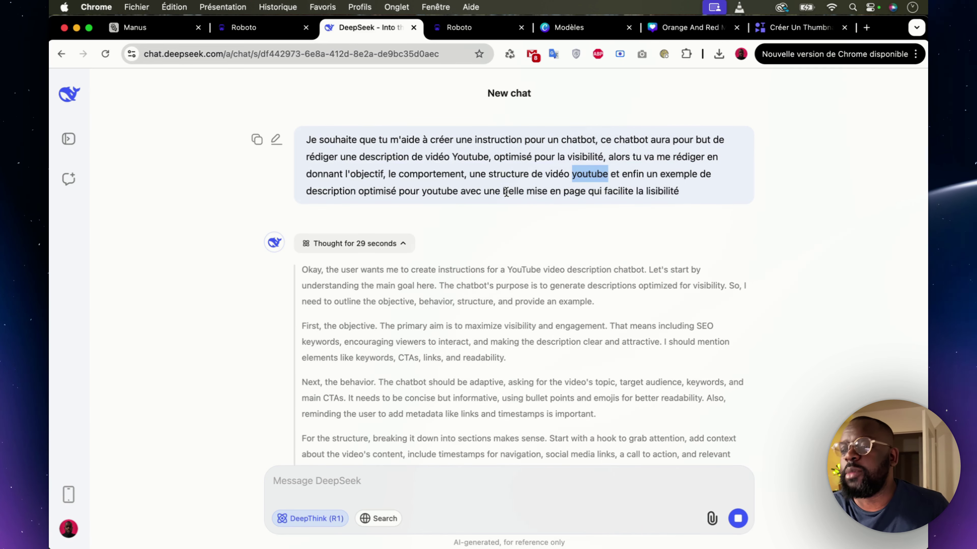
pyautogui.scroll(-15, 503, 188)
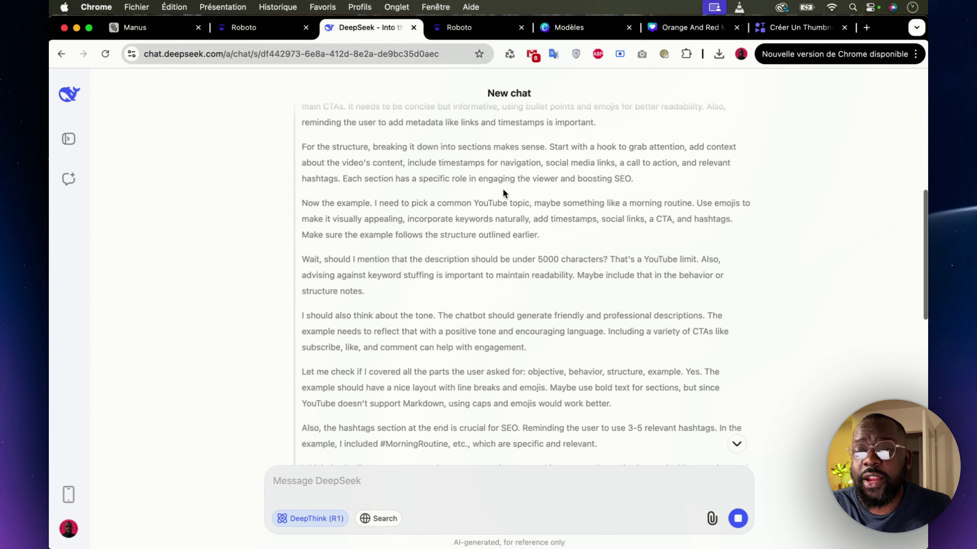
pyautogui.scroll(-5, 503, 190)
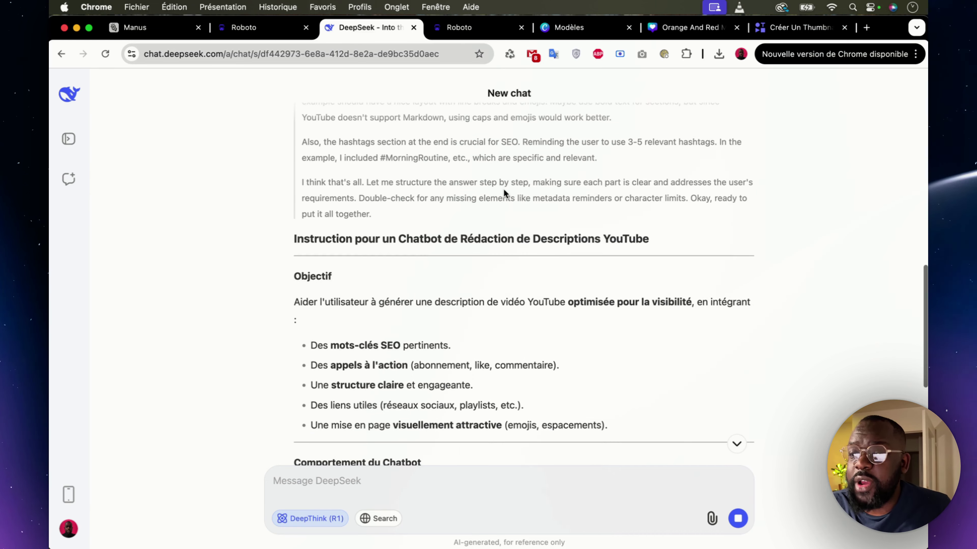
pyautogui.scroll(-1, 503, 191)
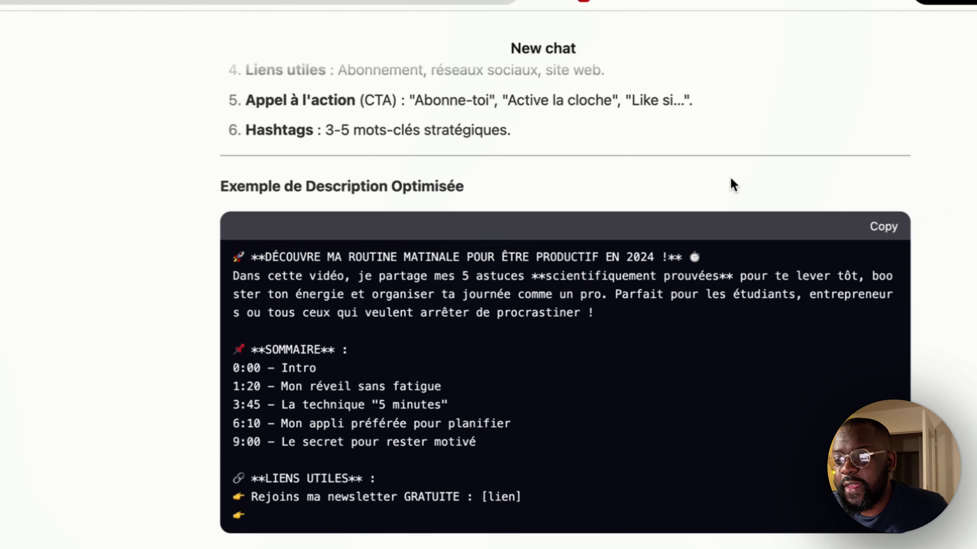
pyautogui.scroll(15, 874, 154)
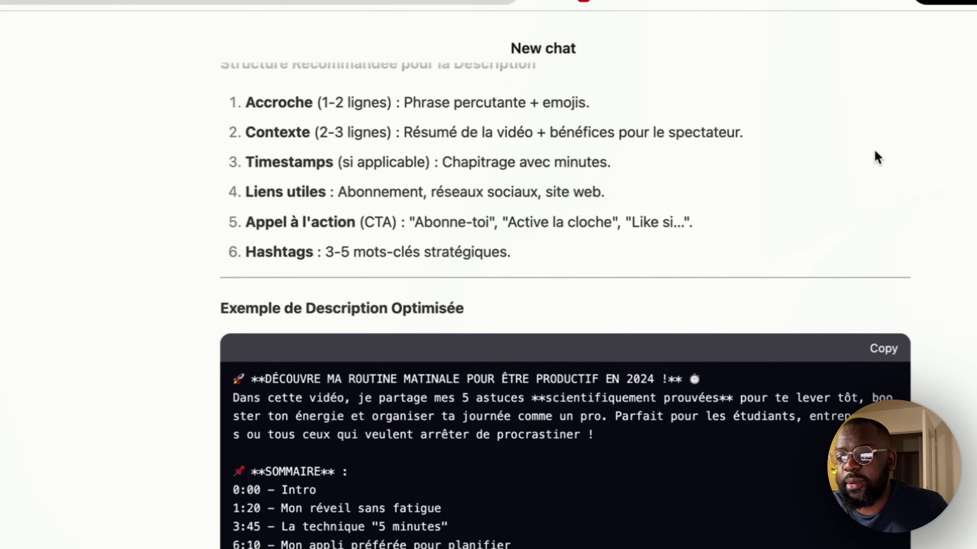
pyautogui.scroll(-15, 873, 157)
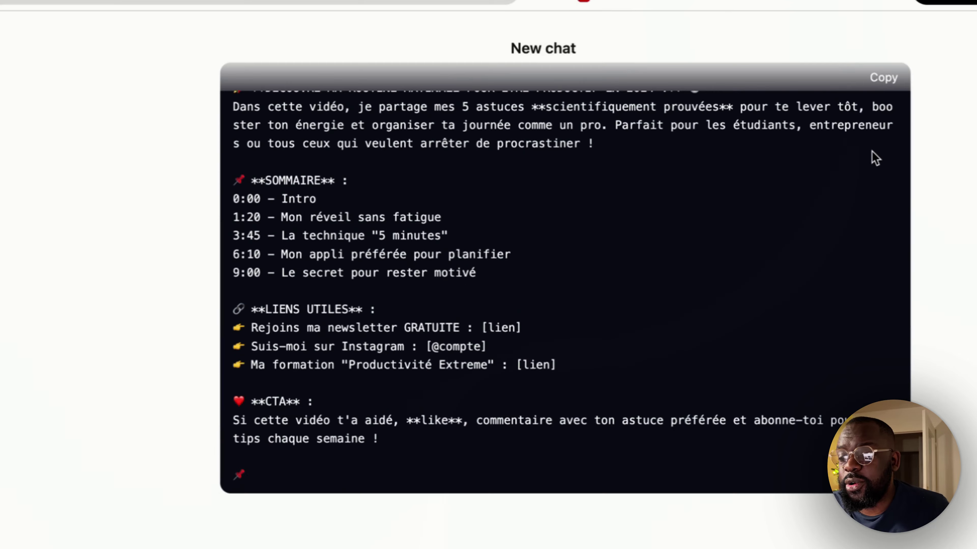
pyautogui.scroll(5, 955, 207)
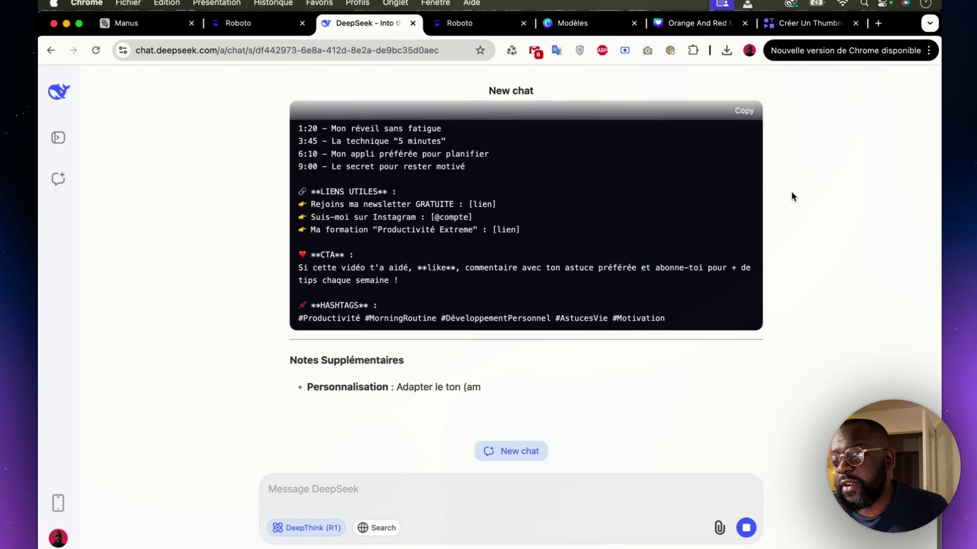
pyautogui.scroll(10, 905, 199)
pyautogui.scroll(10, 783, 181)
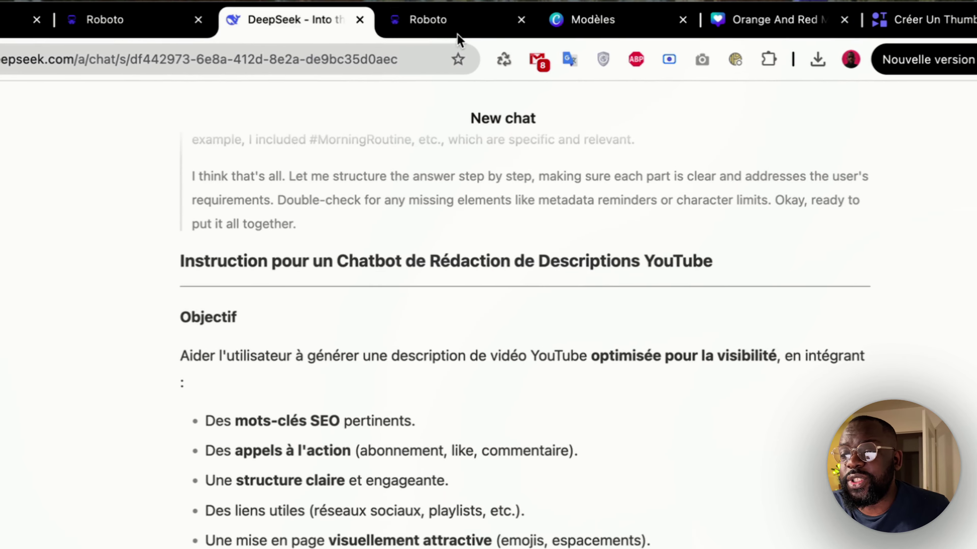
# Step: Copy DeepSeek's instructions from the title through the example's hashtags and paste them into the Roboto assistant's Instructions
pyautogui.click(402, 36)
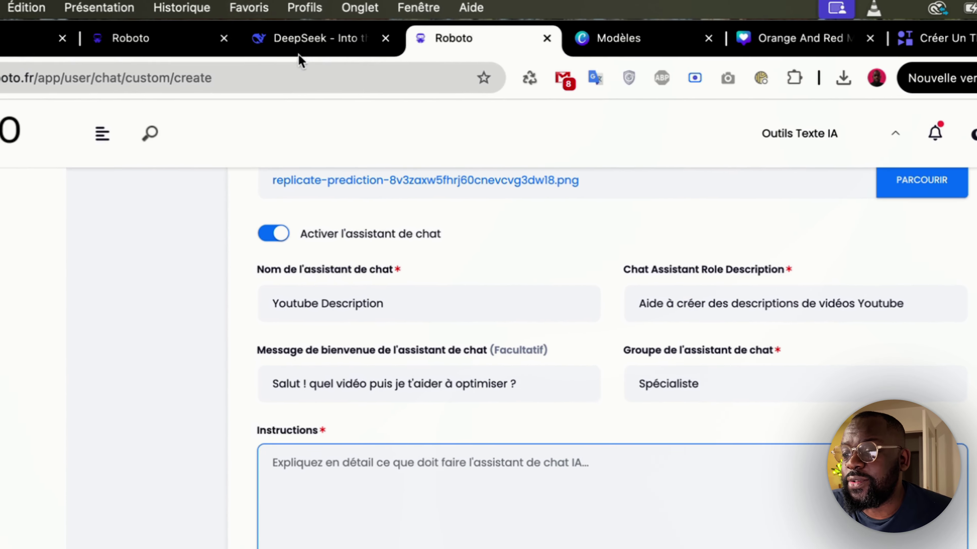
pyautogui.click(300, 39)
pyautogui.scroll(-6, 499, 277)
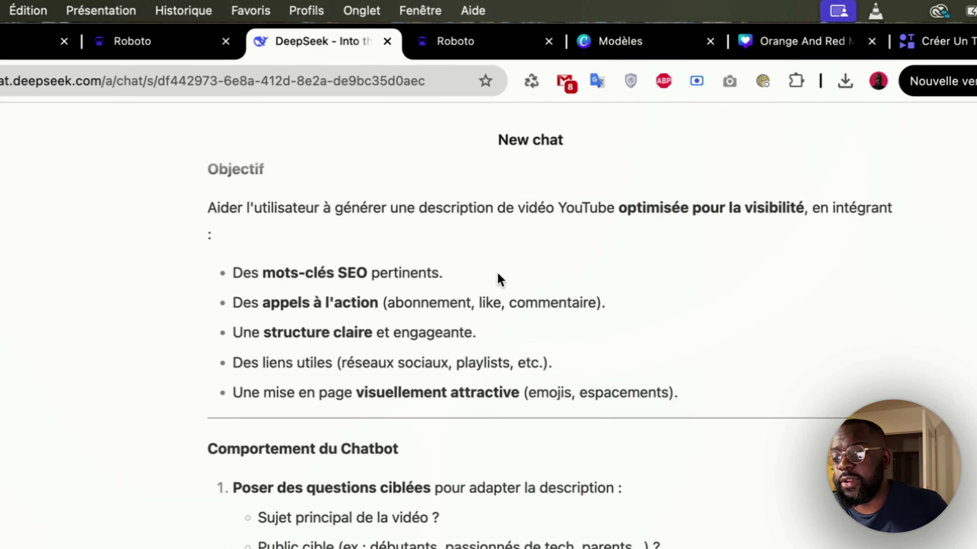
pyautogui.scroll(5, 497, 270)
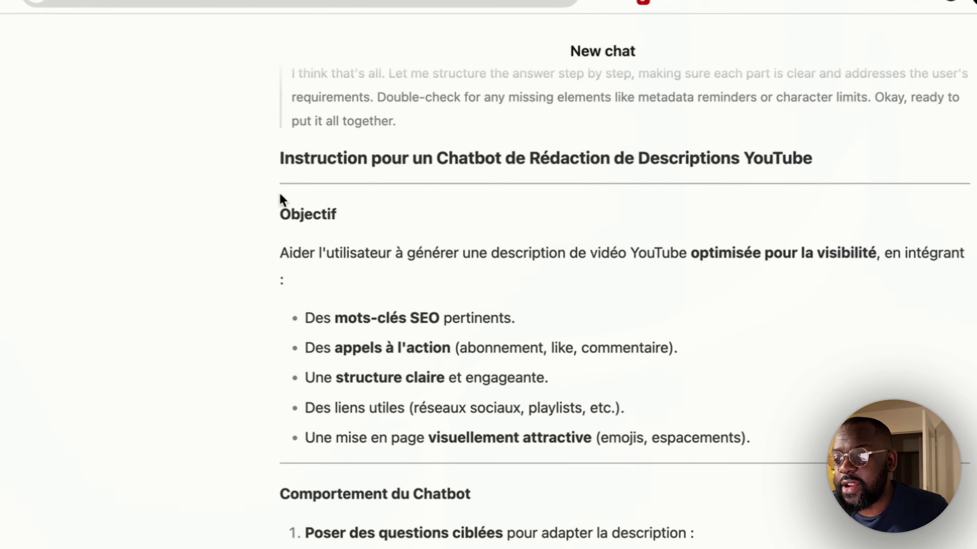
pyautogui.moveTo(235, 190); pyautogui.dragTo(472, 336)
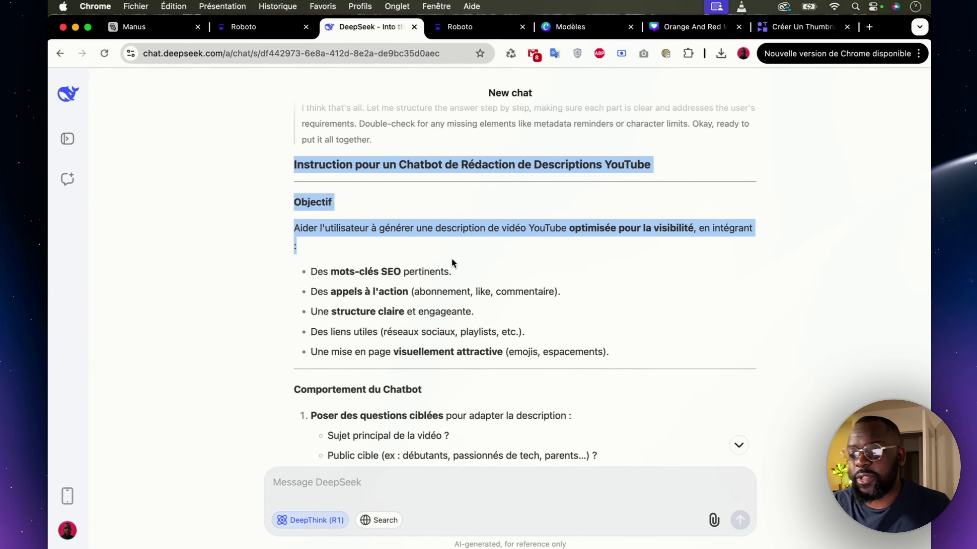
pyautogui.scroll(-15, 451, 261)
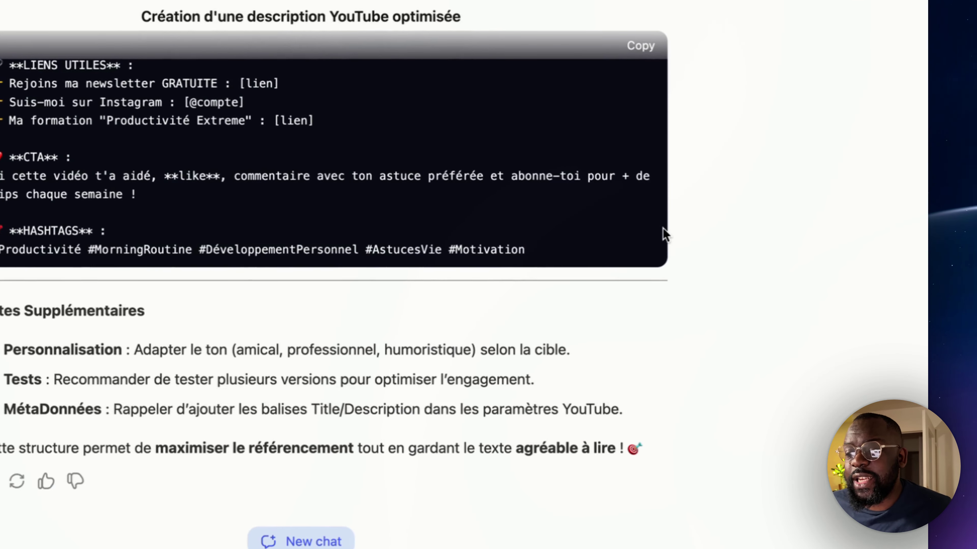
pyautogui.tripleClick(598, 265)
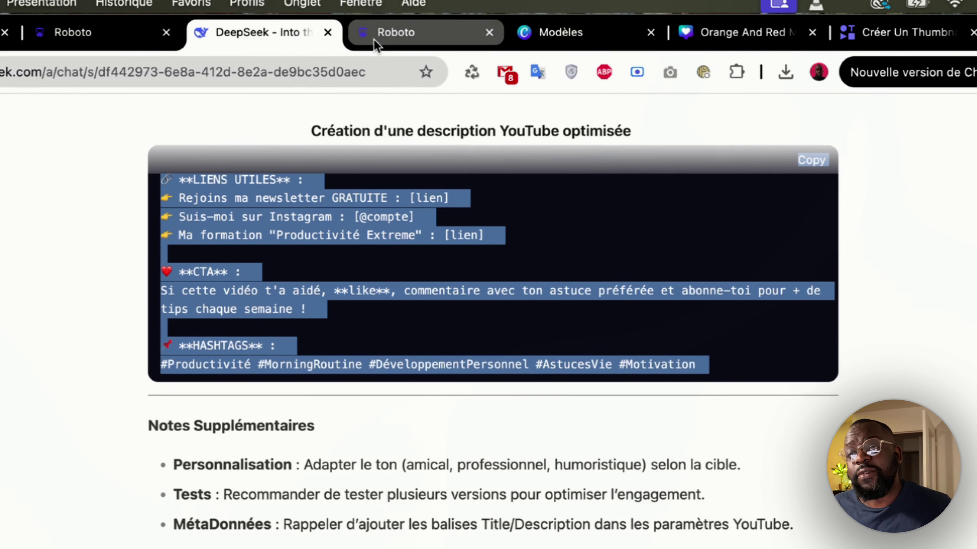
pyautogui.click(394, 39)
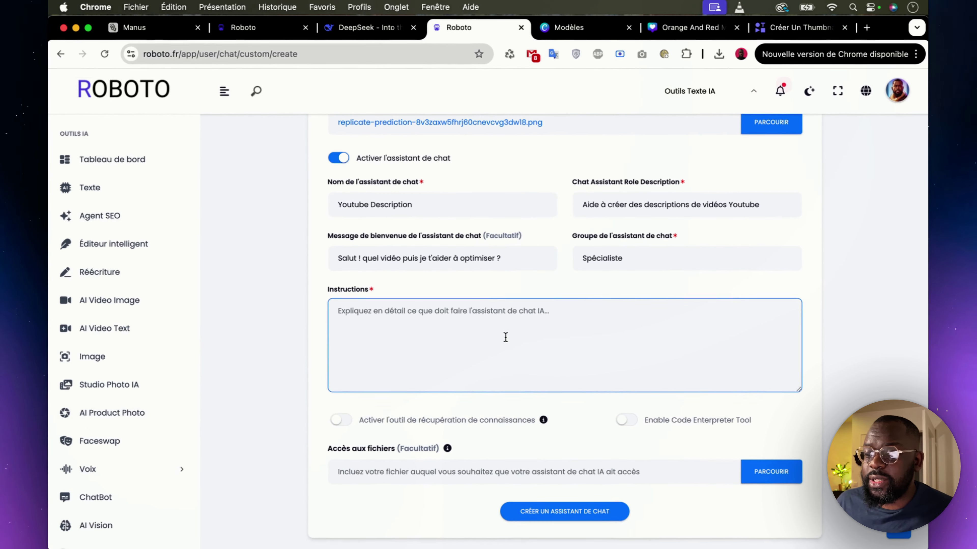
pyautogui.press('super+v')
# Step: Remove the timestamps and dashes from all five lines under SOMMAIRE in the instructions' example, keeping only the chapter titles
pyautogui.scroll(3, 506, 337)
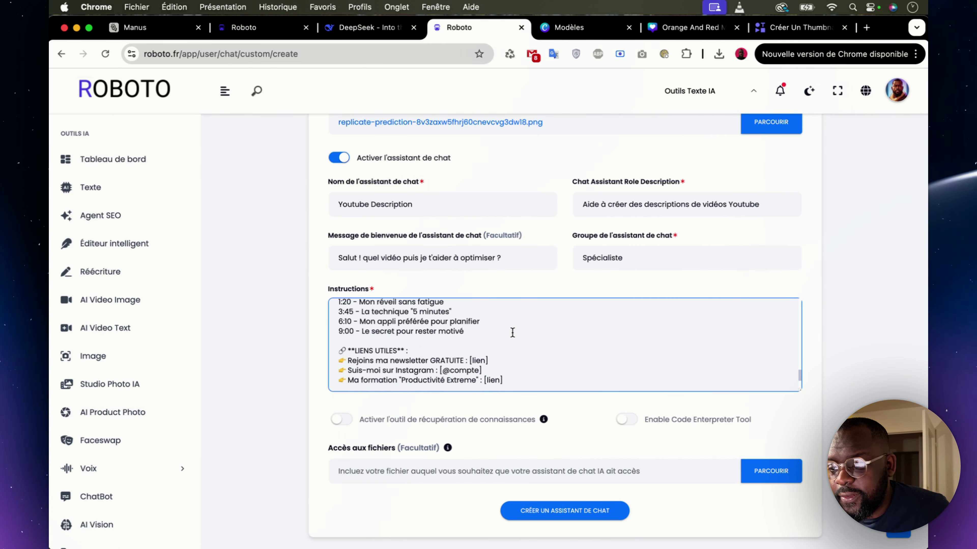
pyautogui.scroll(1, 512, 333)
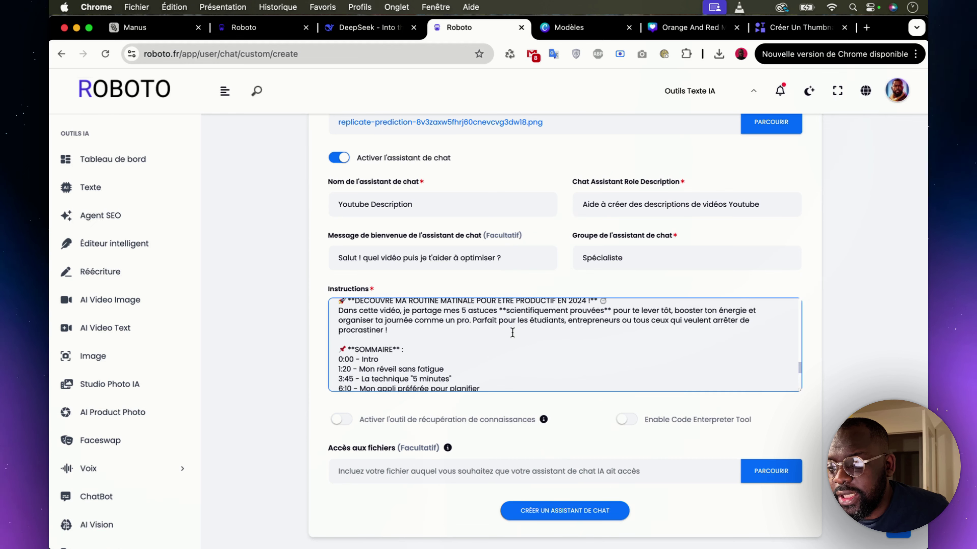
pyautogui.scroll(2, 512, 332)
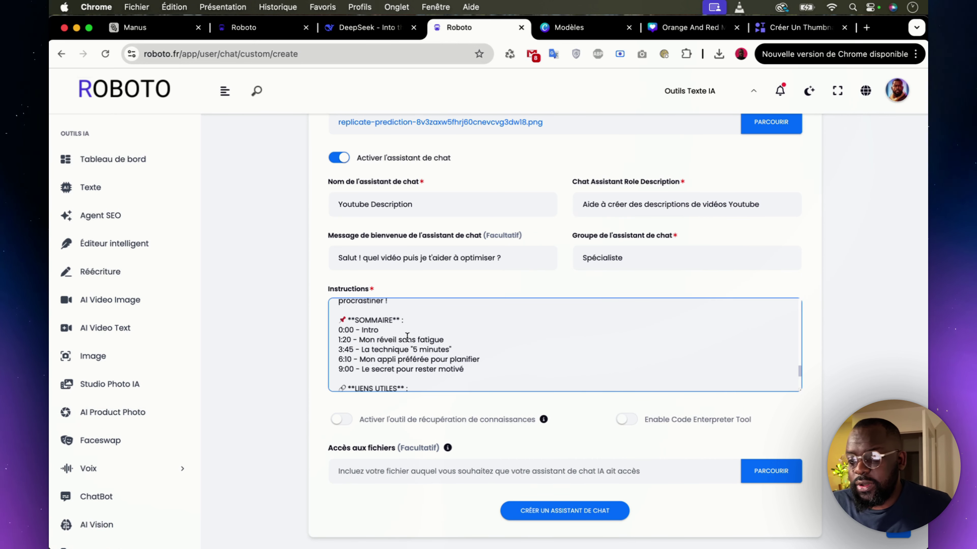
pyautogui.scroll(-2, 412, 331)
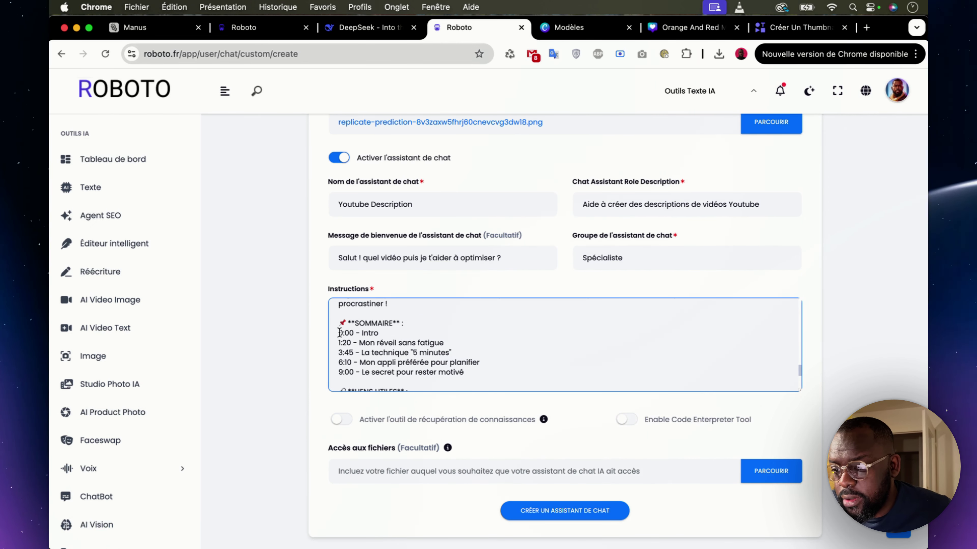
pyautogui.moveTo(362, 333); pyautogui.dragTo(333, 330)
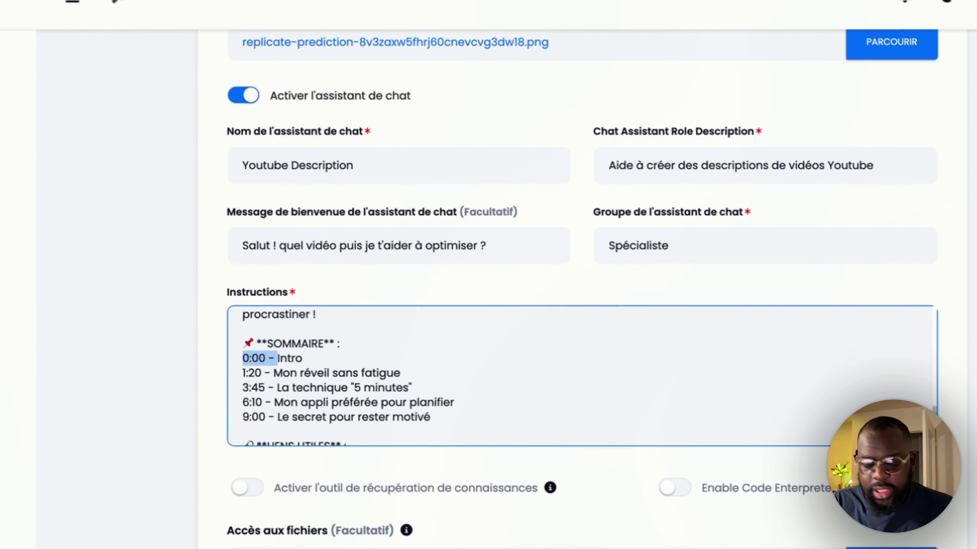
pyautogui.press('BackSpace')
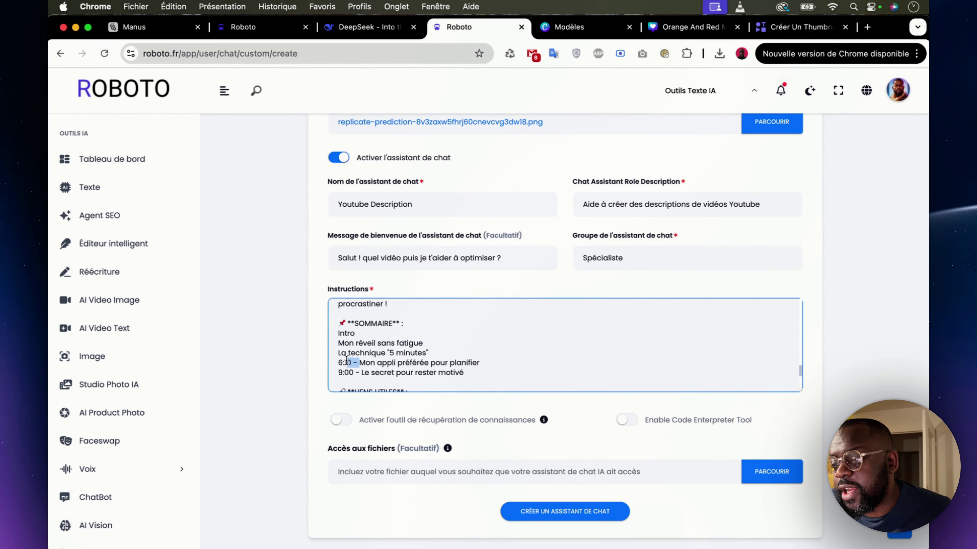
pyautogui.moveTo(273, 402); pyautogui.dragTo(239, 398)
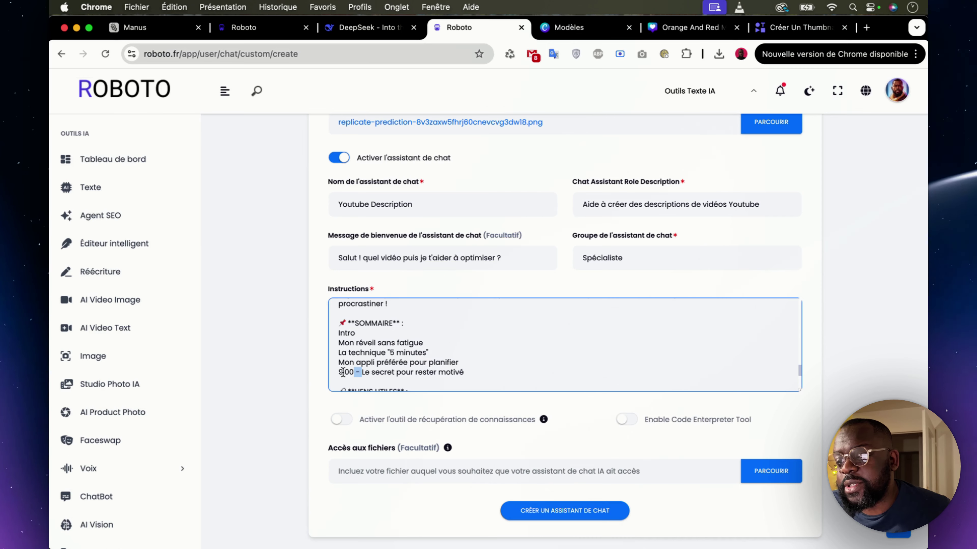
pyautogui.press('BackSpace')
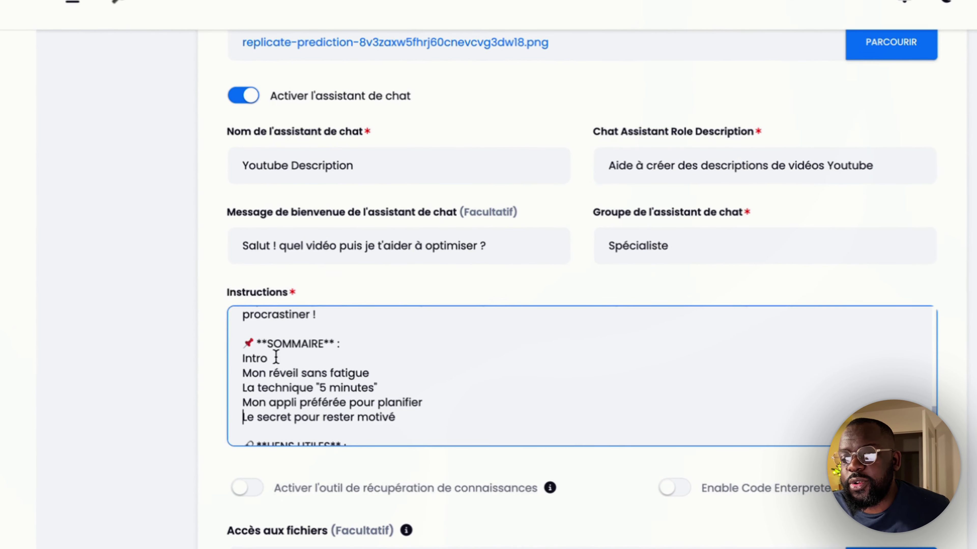
# Step: Read through the pasted instructions, checking the useful links, call to action, hashtags, objective and recommended description structure
pyautogui.scroll(-3, 331, 373)
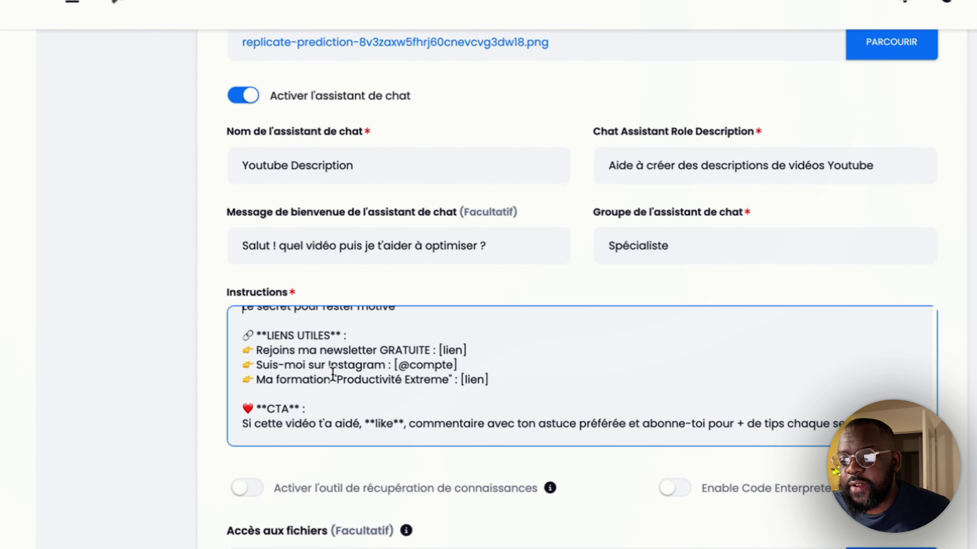
pyautogui.scroll(-1, 426, 372)
pyautogui.scroll(-1, 426, 371)
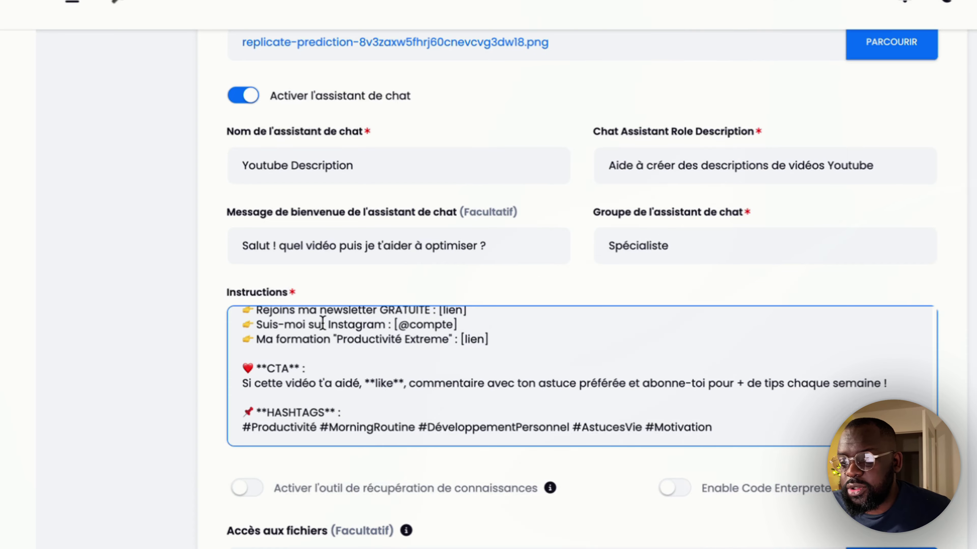
pyautogui.scroll(-3, 322, 323)
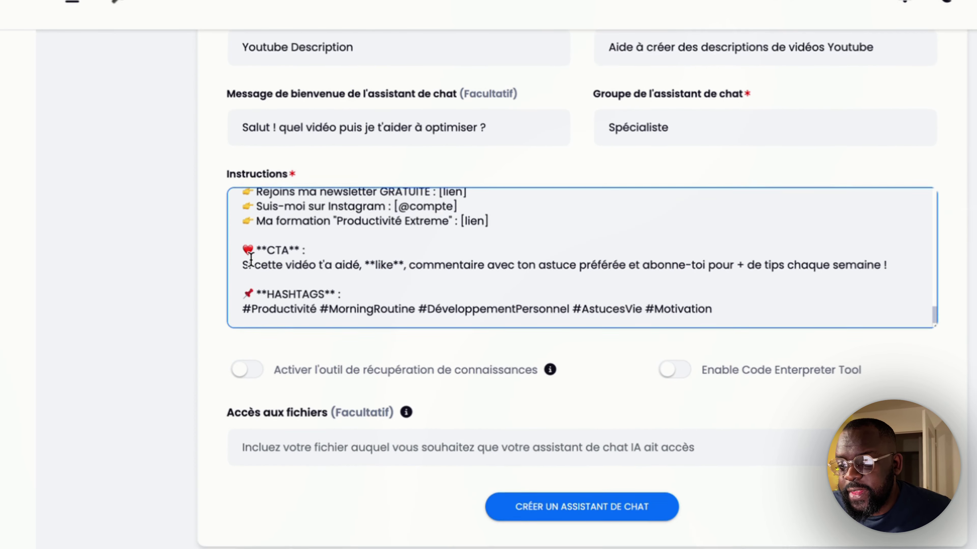
pyautogui.scroll(5, 295, 323)
pyautogui.scroll(10, 347, 312)
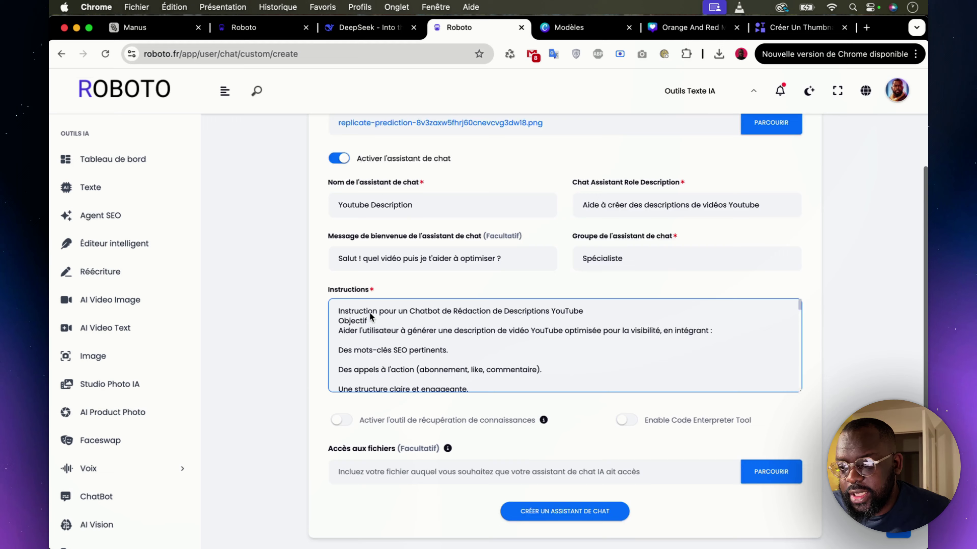
pyautogui.scroll(-10, 371, 316)
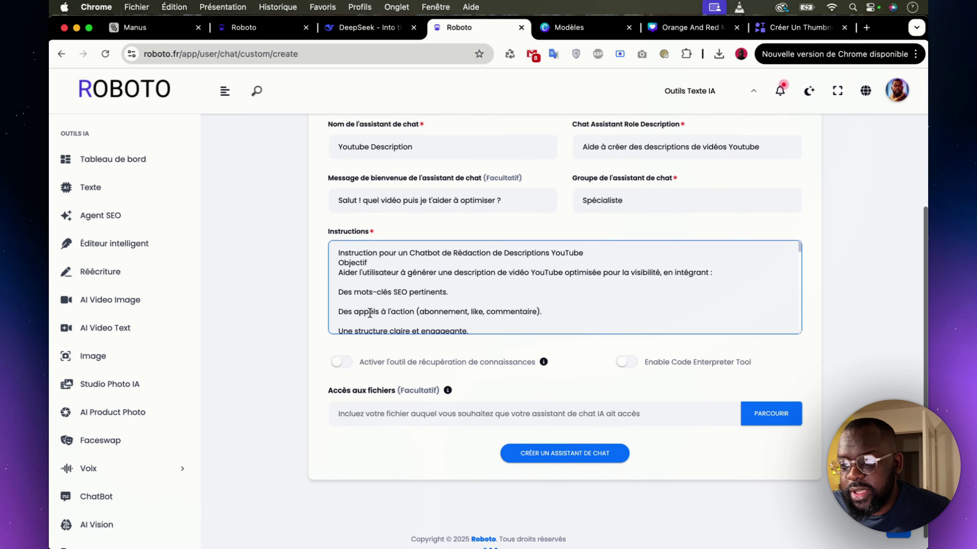
pyautogui.scroll(-5, 366, 309)
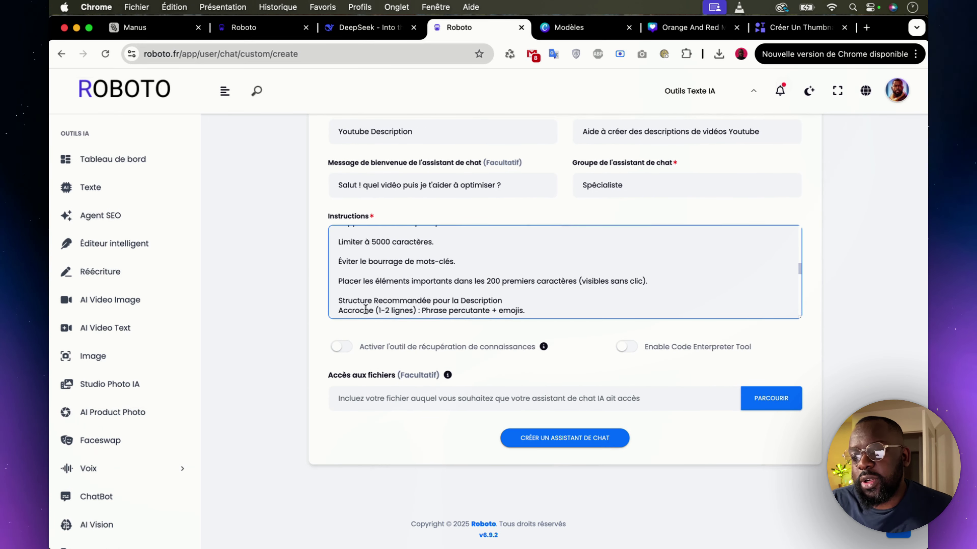
pyautogui.scroll(-3, 363, 307)
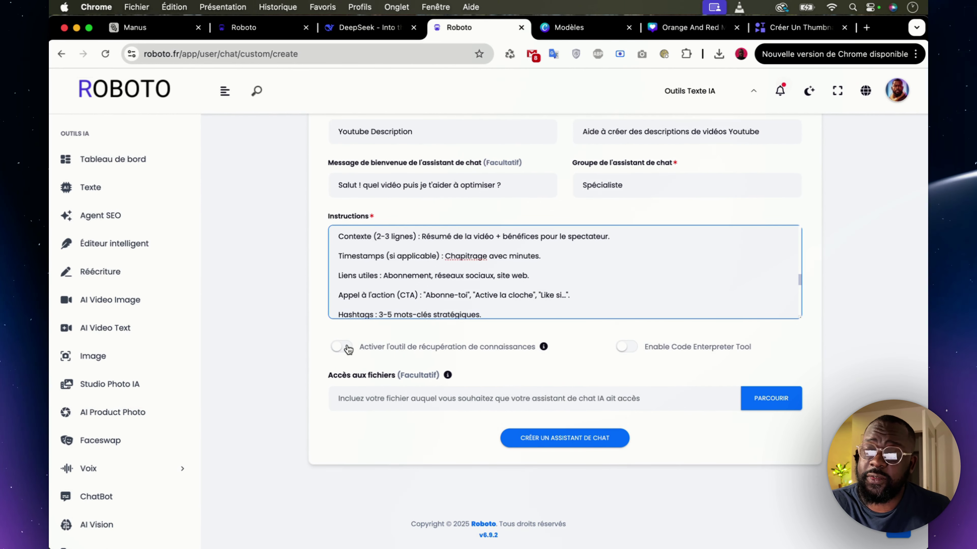
# Step: Enable the assistant's knowledge retrieval tool, leaving its optional file access empty
pyautogui.click(347, 348)
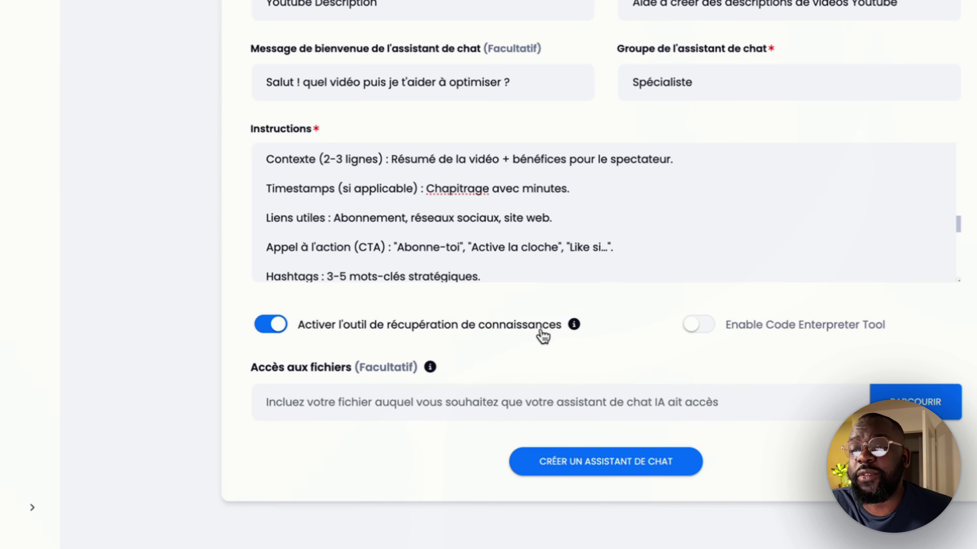
pyautogui.click(731, 400)
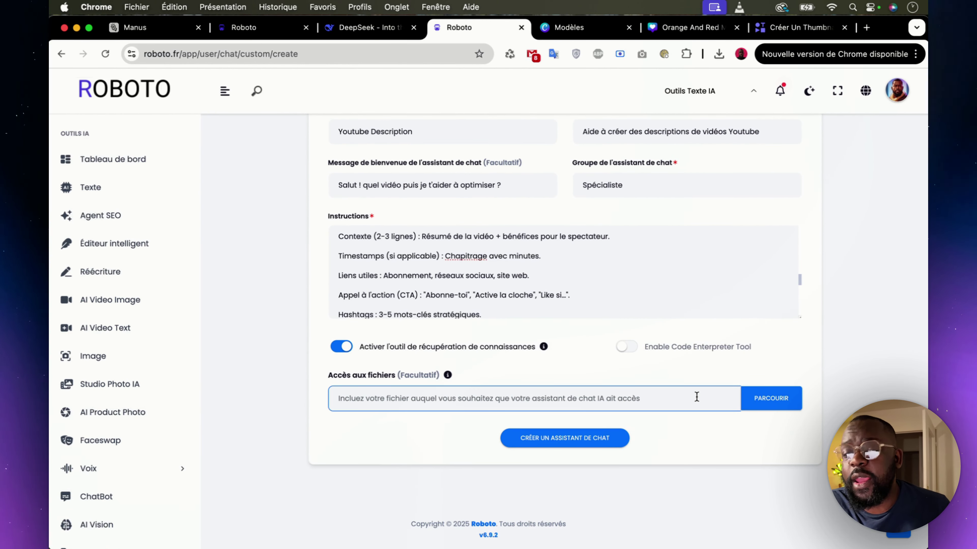
pyautogui.click(787, 421)
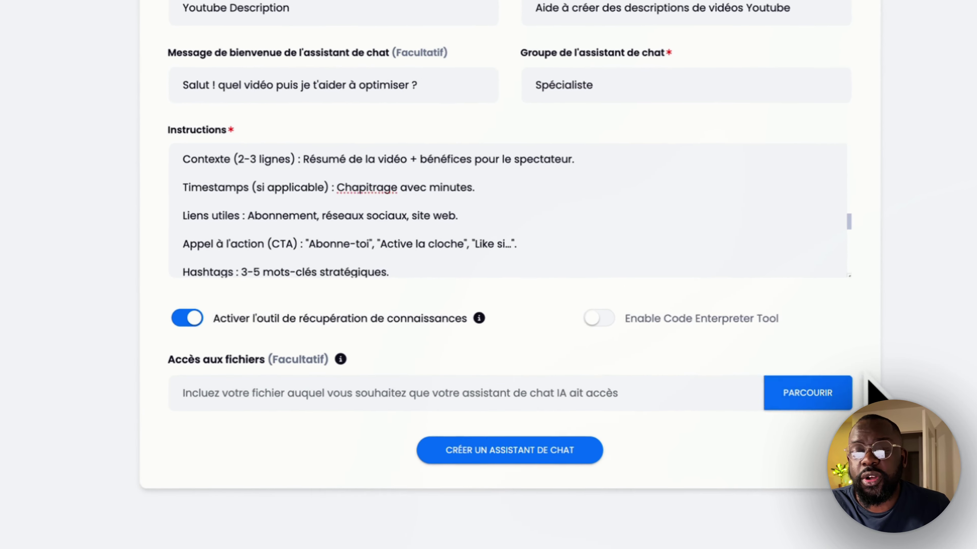
# Step: Disable the assistant's knowledge retrieval tool and check the instructions down to the example's closing hashtags
pyautogui.click(508, 393)
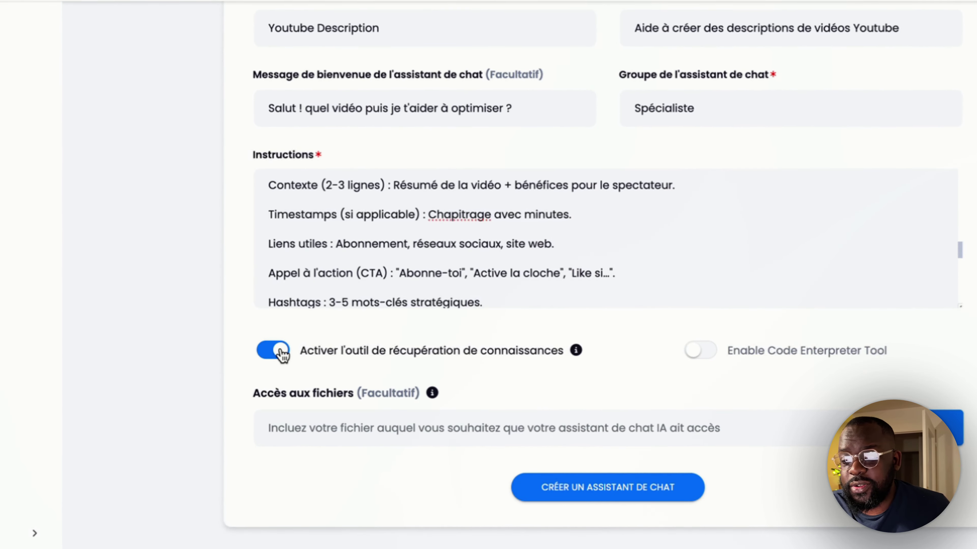
pyautogui.click(282, 355)
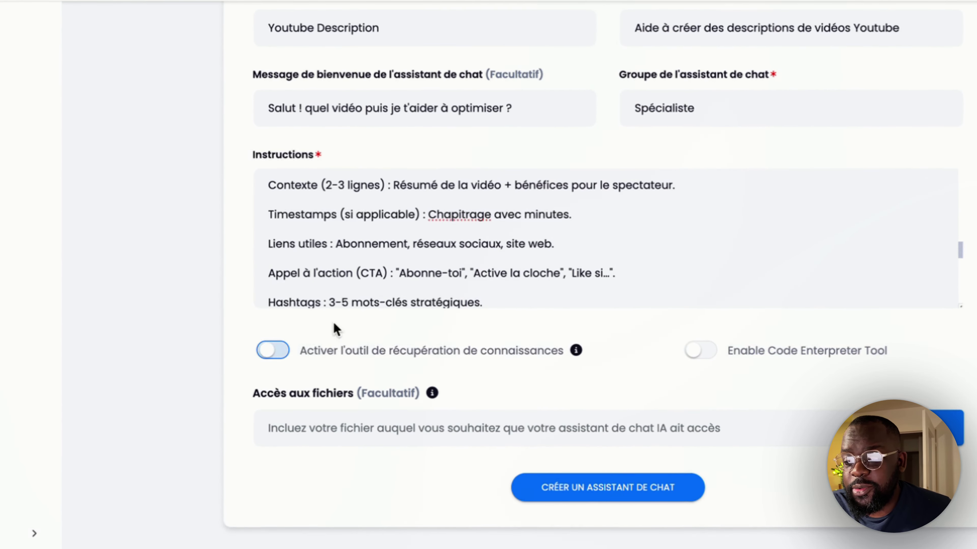
pyautogui.click(414, 207)
pyautogui.hotkey('ctrl', 'v')
pyautogui.scroll(-3, 443, 232)
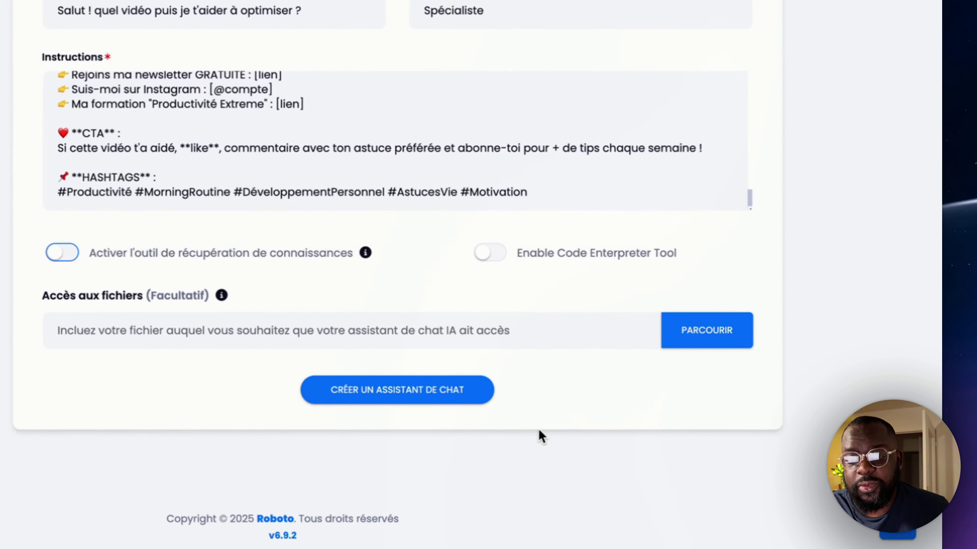
# Step: Create the Youtube Description chat assistant, leaving the code interpreter off and the optional file access empty
pyautogui.click(682, 492)
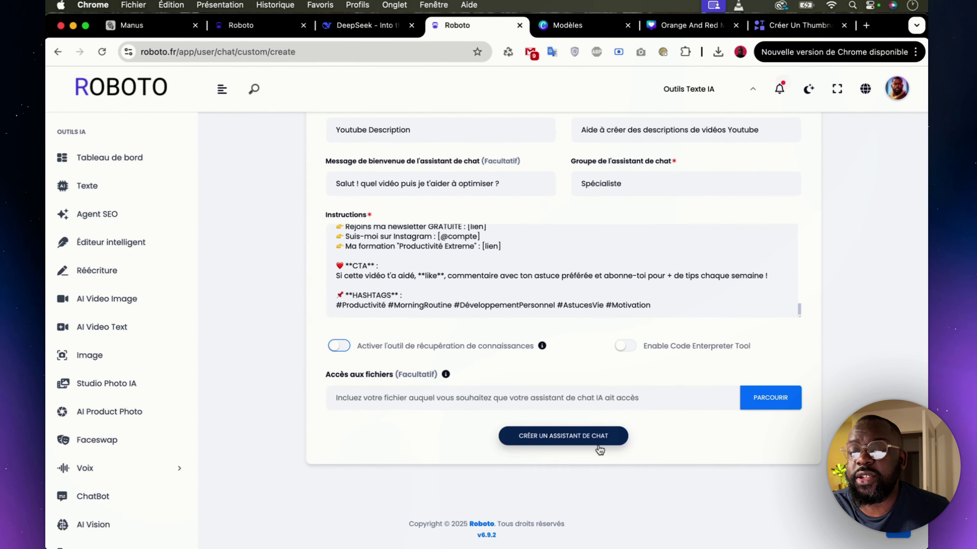
pyautogui.scroll(2, 600, 449)
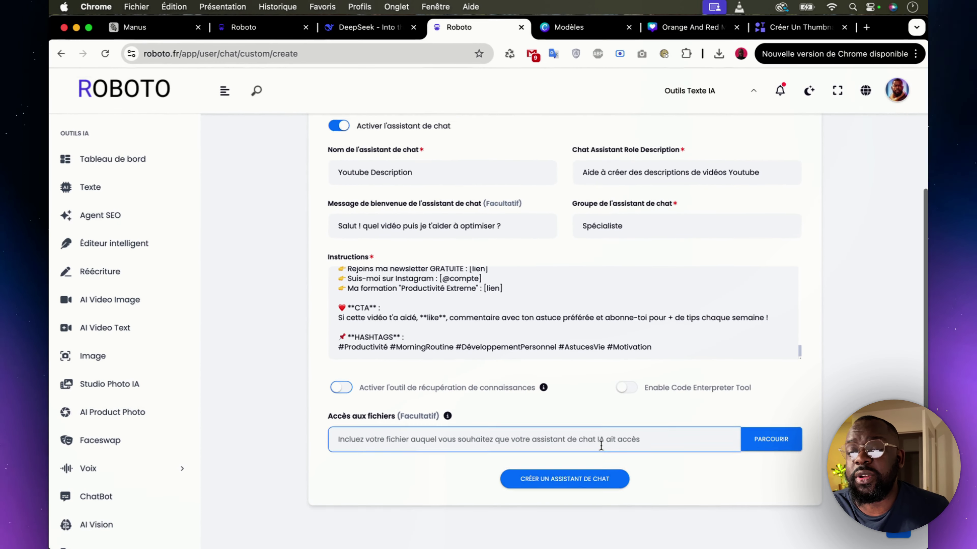
pyautogui.scroll(-2, 595, 448)
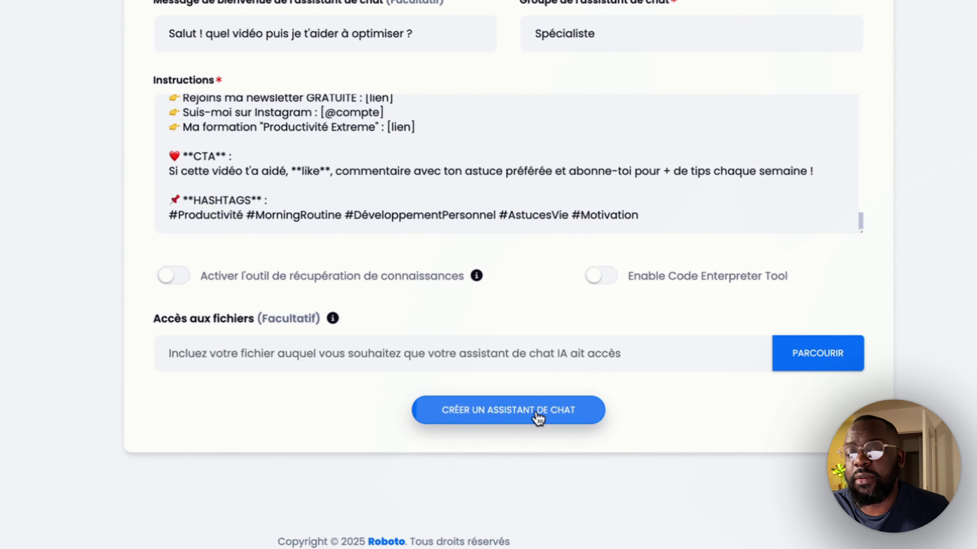
pyautogui.click(538, 418)
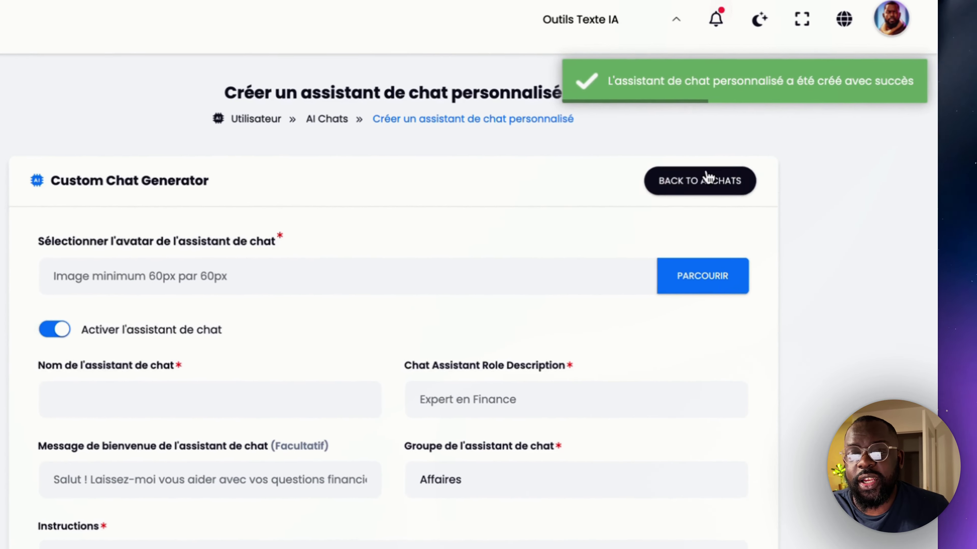
# Step: Return to the AI chat assistants list and open the new Youtube Description assistant
pyautogui.click(708, 178)
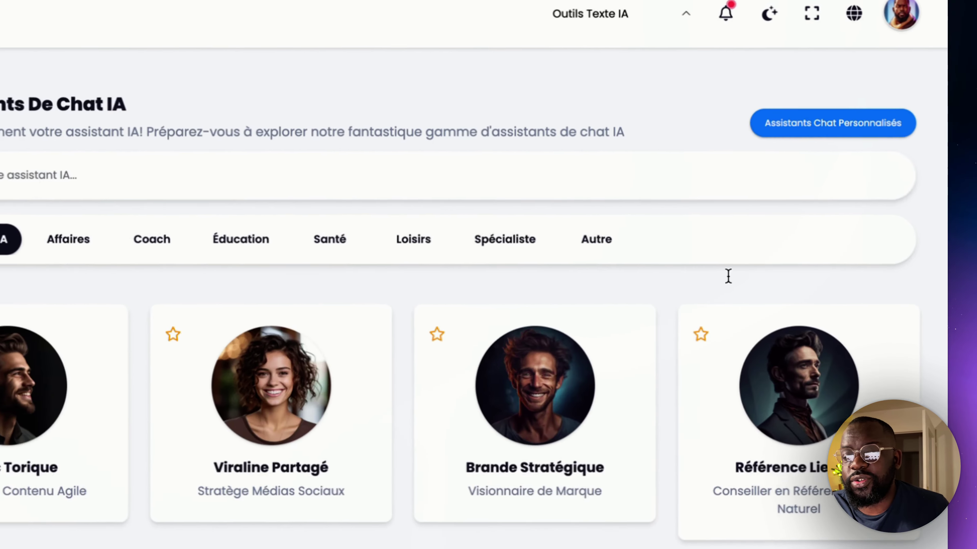
pyautogui.scroll(-10, 654, 305)
pyautogui.scroll(2, 650, 295)
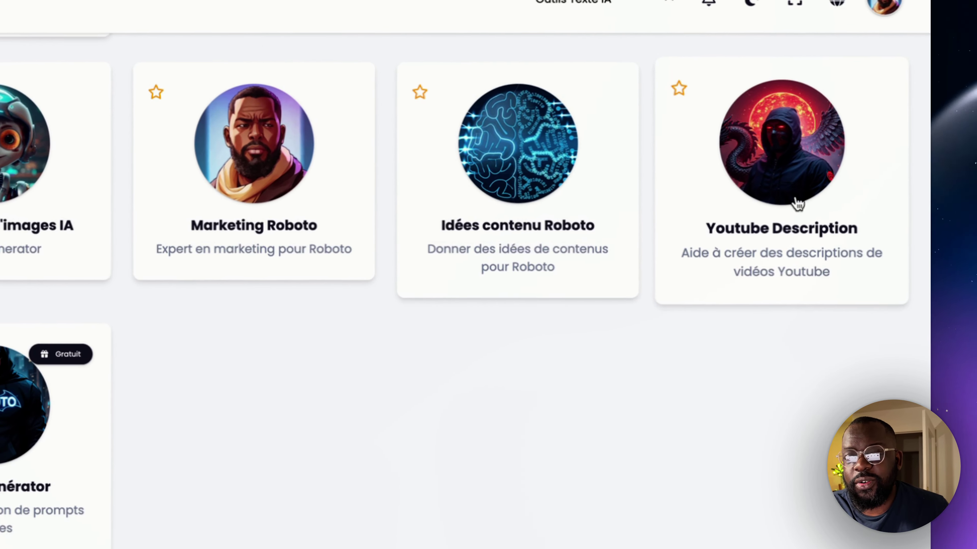
pyautogui.scroll(2, 798, 204)
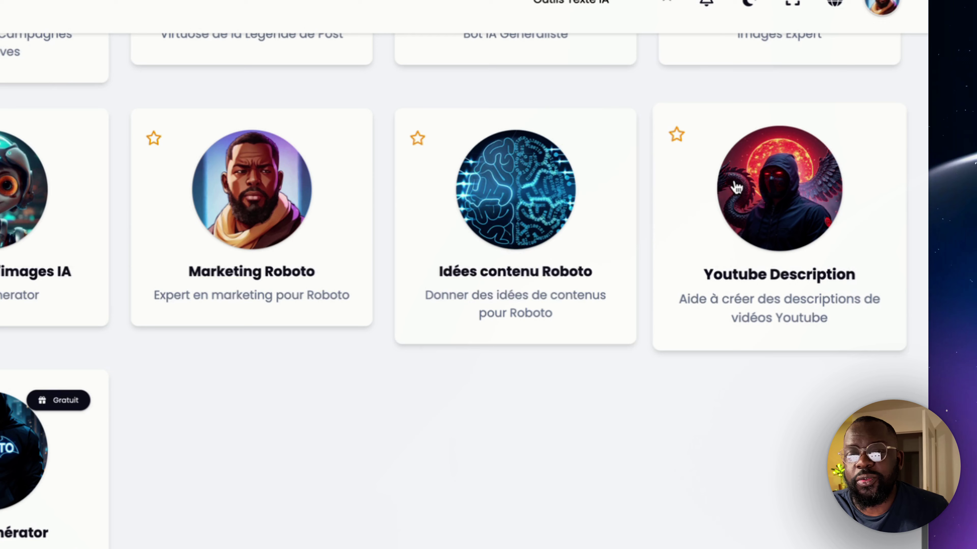
pyautogui.click(776, 224)
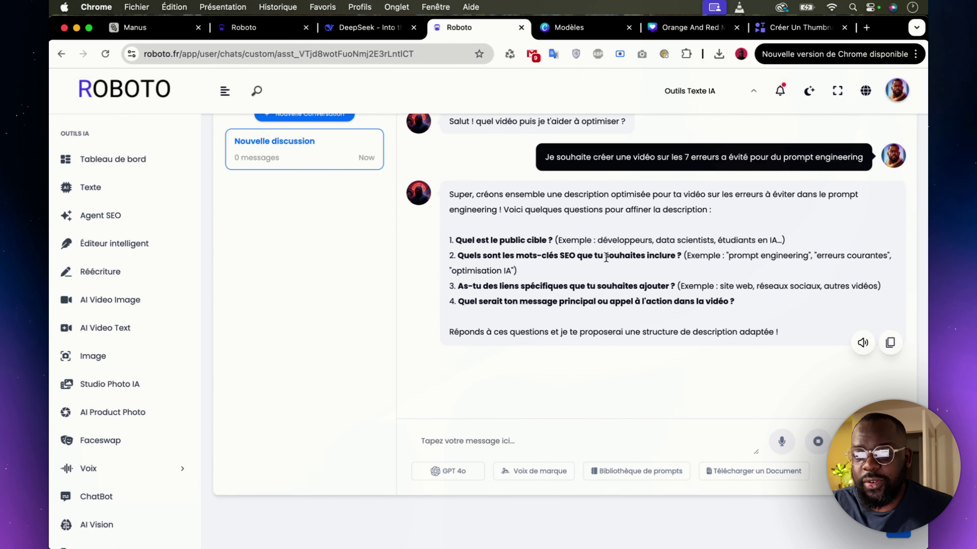
# Step: Copy "développeurs" from the assistant's target audience question and paste it into the reply message
pyautogui.doubleClick(619, 240)
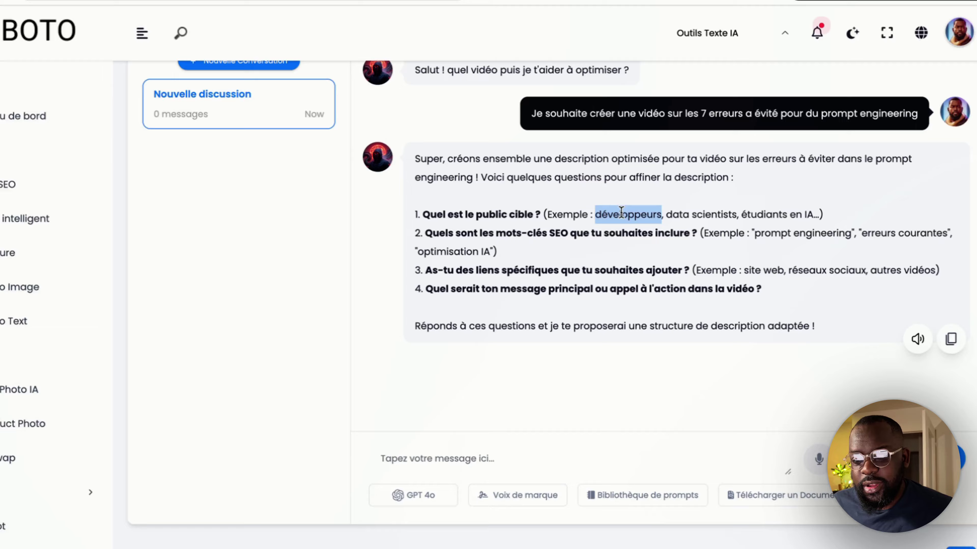
pyautogui.hotkey('ctrl', 'c')
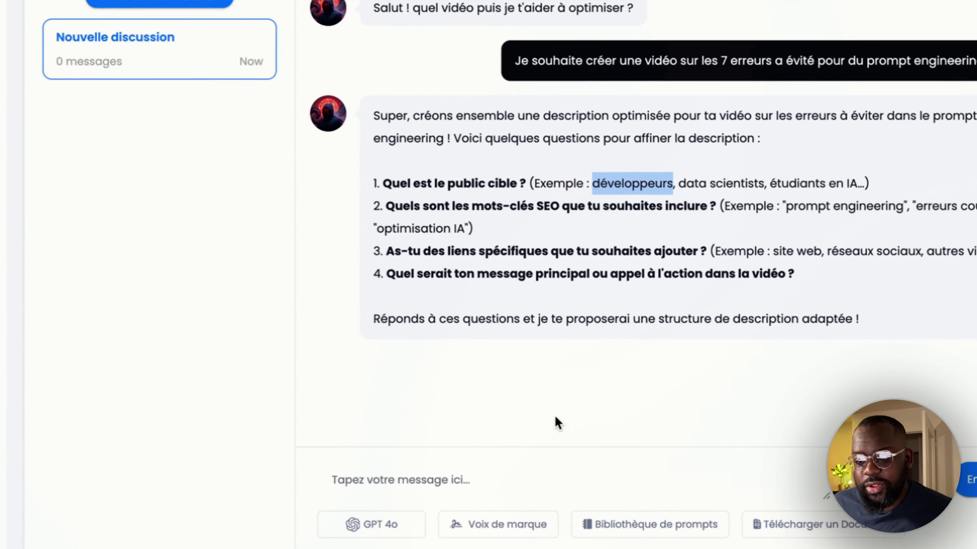
pyautogui.click(420, 461)
pyautogui.hotkey('ctrl', 'v')
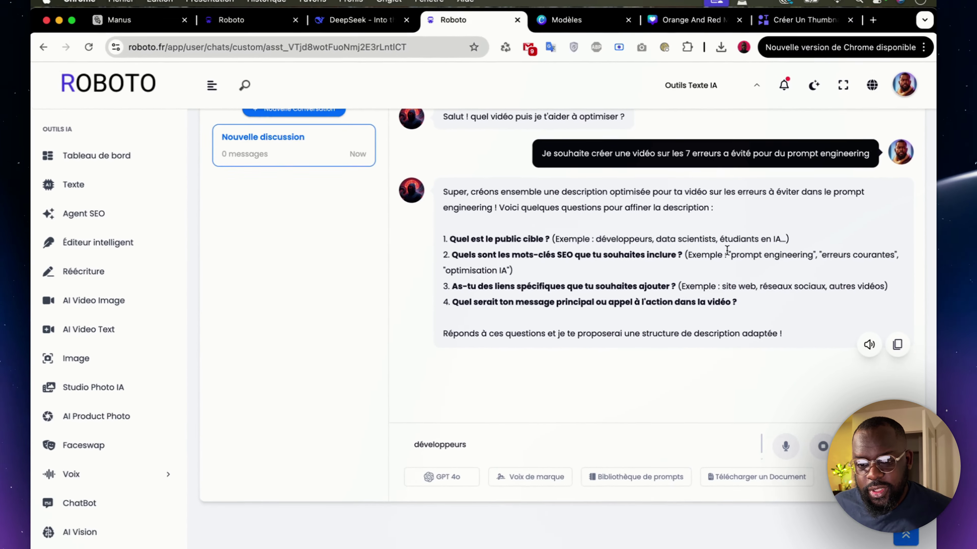
# Step: Copy the example SEO keywords "prompt engineering", "erreurs courantes", "optimisation IA" from question 2 and paste them on a new line of the reply
pyautogui.moveTo(785, 203); pyautogui.dragTo(944, 205)
pyautogui.moveTo(833, 256); pyautogui.dragTo(517, 271)
pyautogui.hotkey('ctrl', 'c')
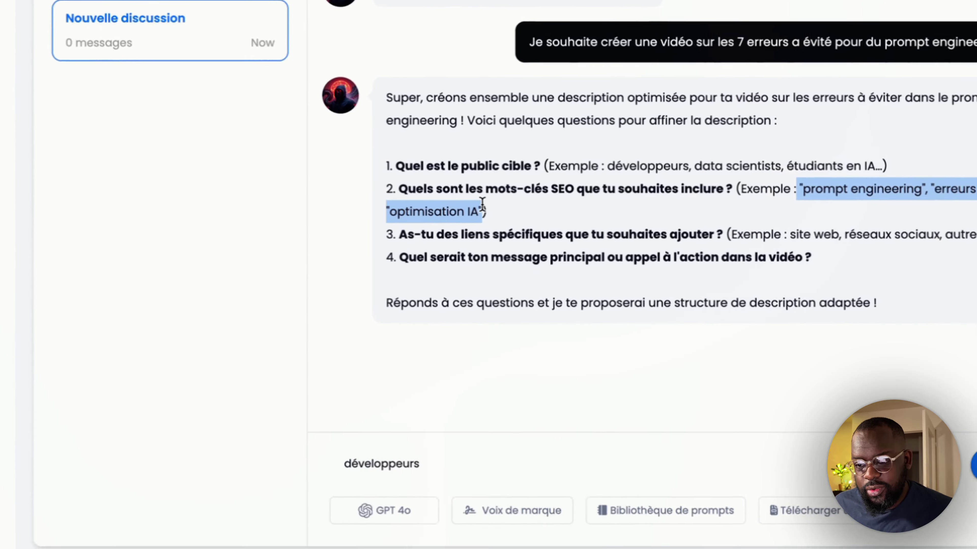
pyautogui.click(471, 454)
pyautogui.hotkey('shift', 'Return')
pyautogui.hotkey('ctrl', 'v')
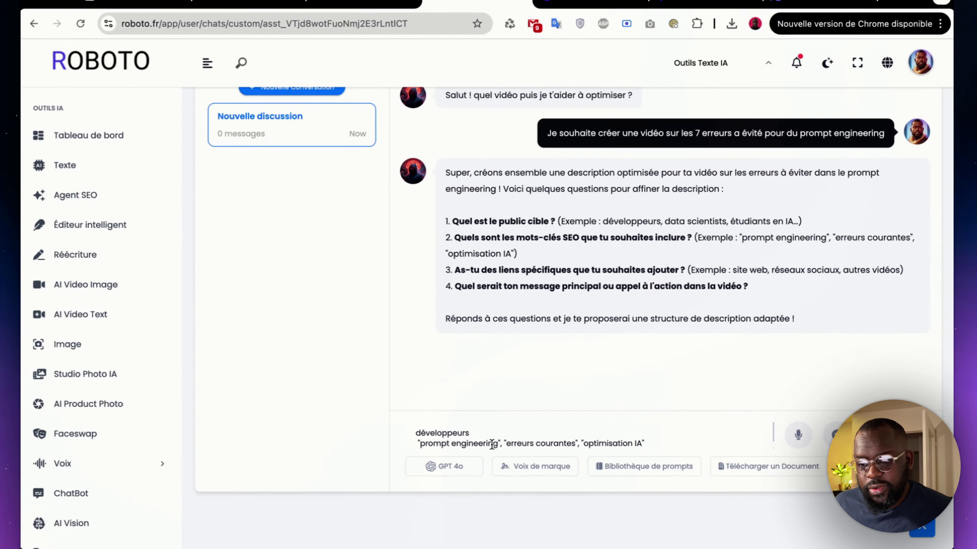
pyautogui.hotkey('shift', 'Return')
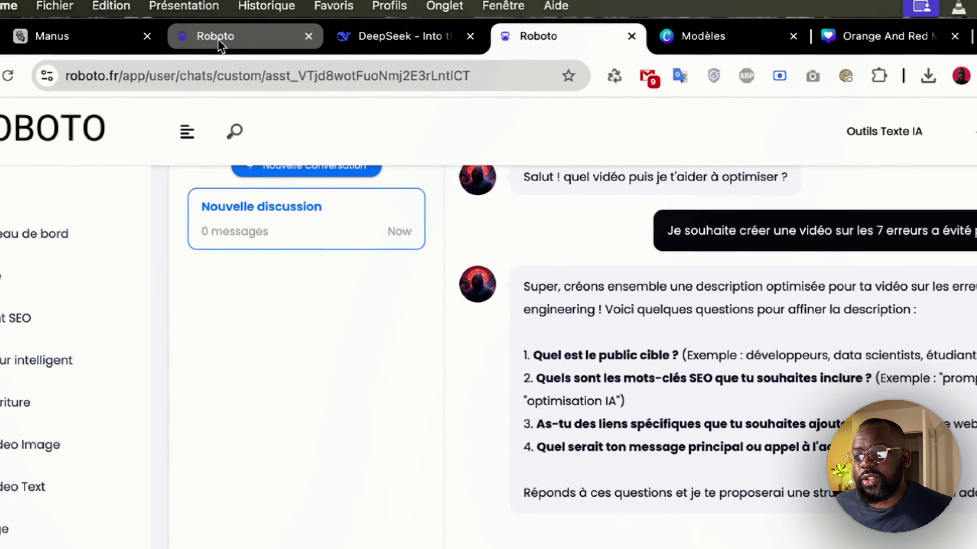
pyautogui.click(221, 44)
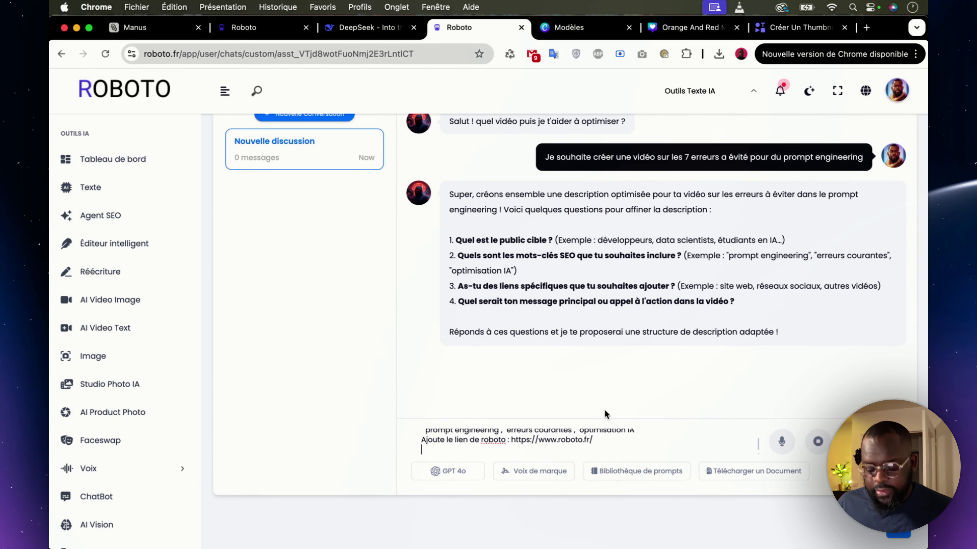
pyautogui.press('super+v')
pyautogui.press('Return')
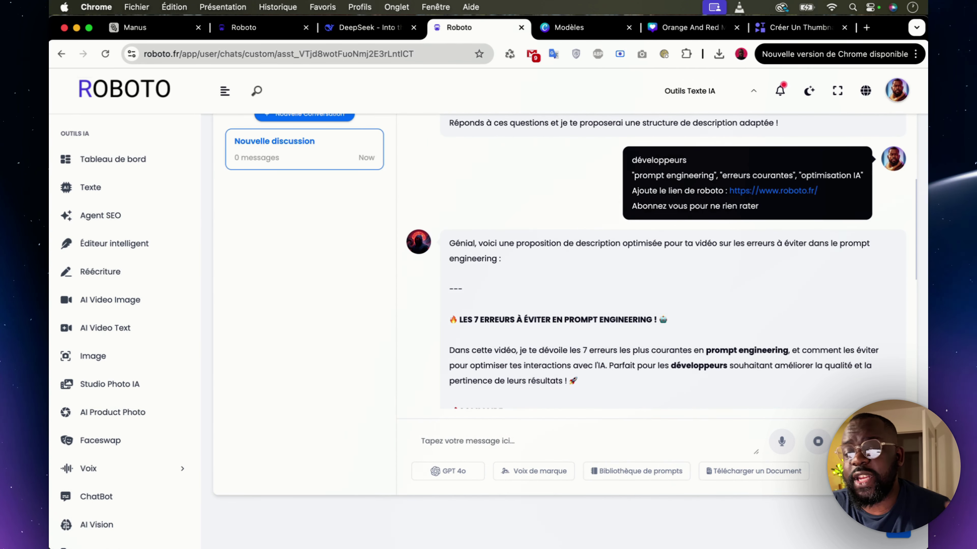
# Step: Review the generated video description, checking its title, introduction, SOMMAIRE chapters, useful links and call to action
pyautogui.scroll(-10, 607, 307)
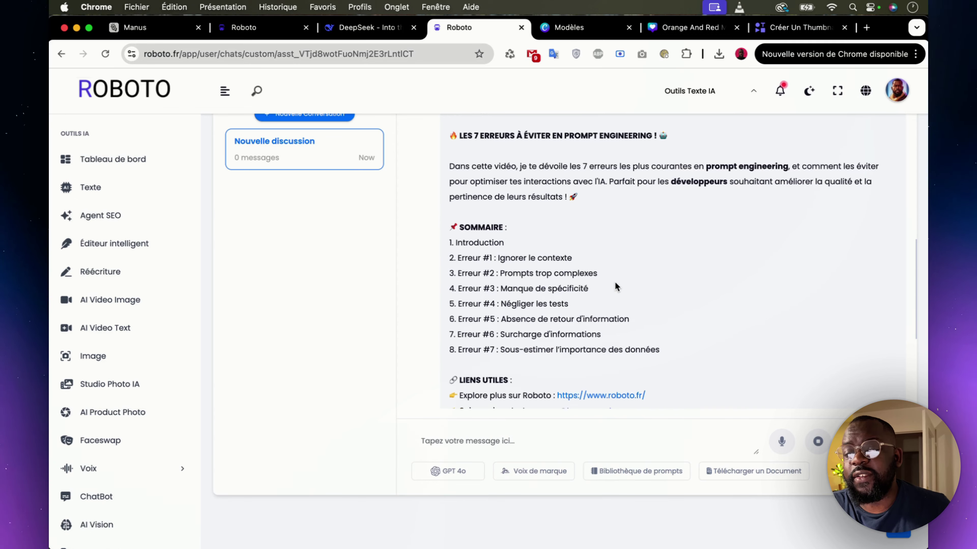
pyautogui.scroll(-7, 613, 281)
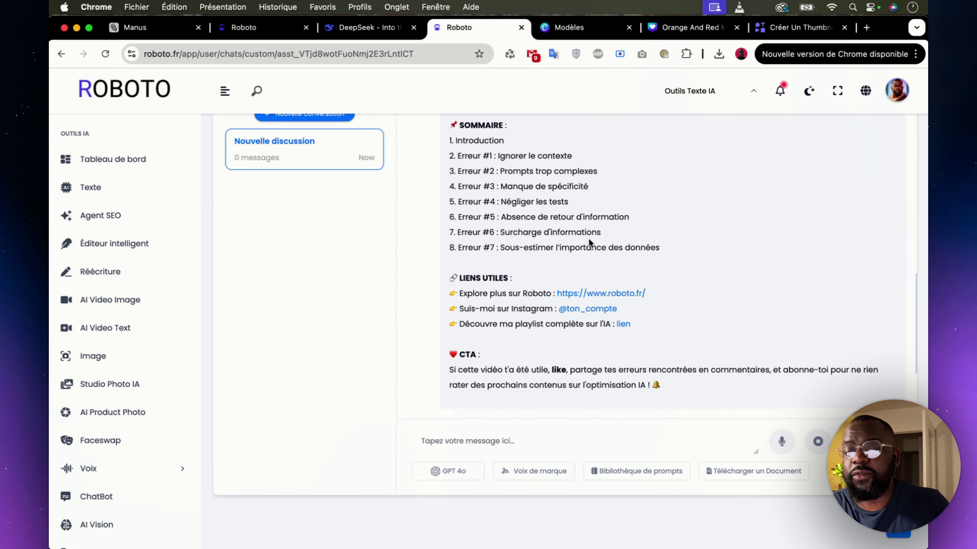
pyautogui.scroll(5, 590, 240)
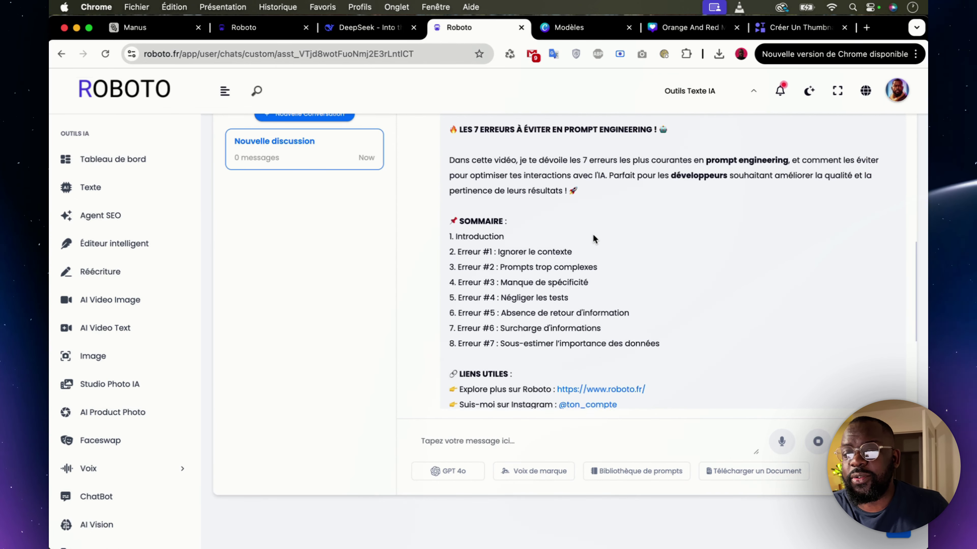
pyautogui.scroll(-5, 593, 239)
pyautogui.scroll(7, 677, 304)
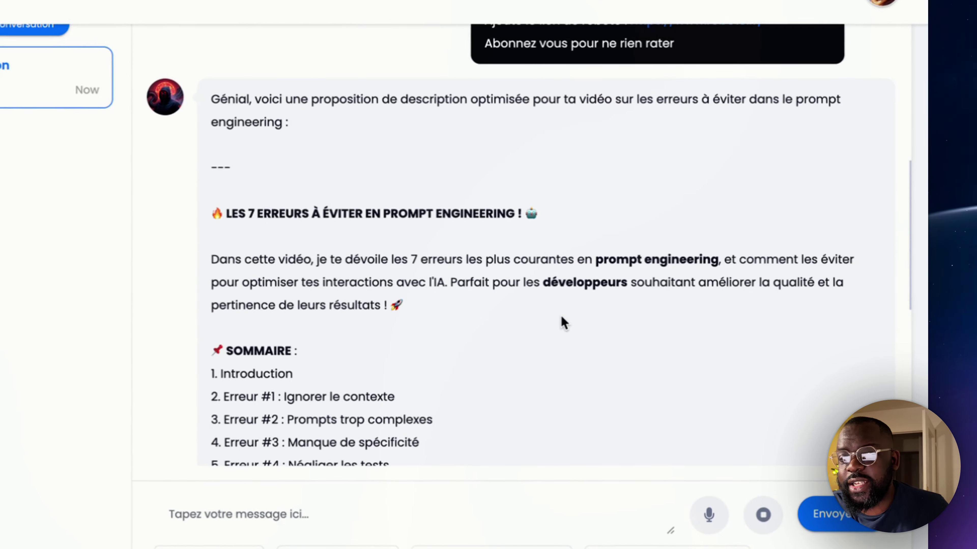
pyautogui.scroll(-5, 588, 275)
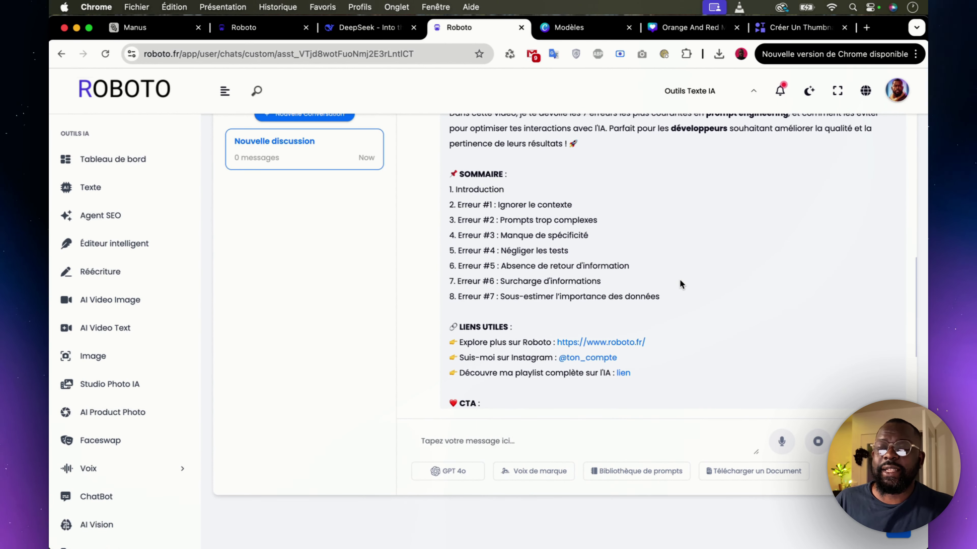
pyautogui.scroll(3, 678, 277)
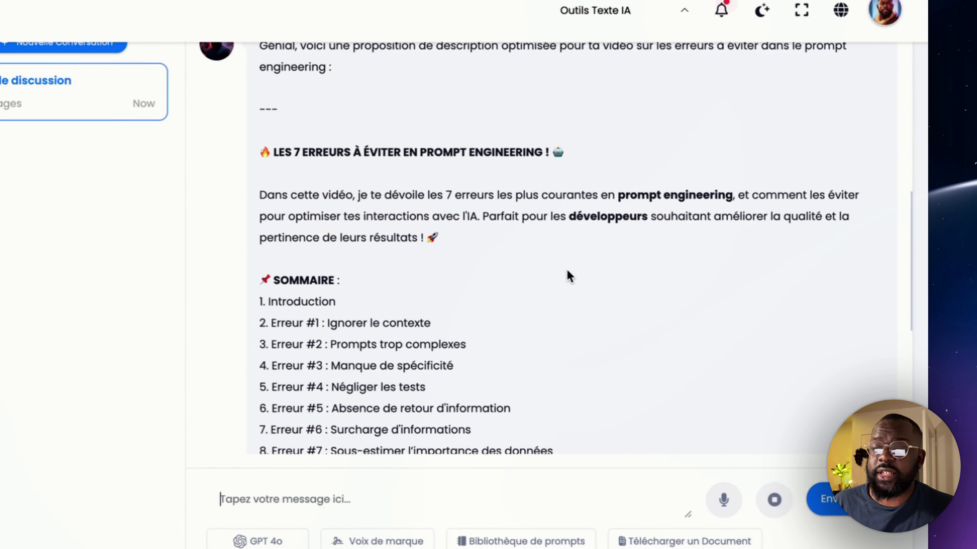
pyautogui.scroll(-3, 420, 273)
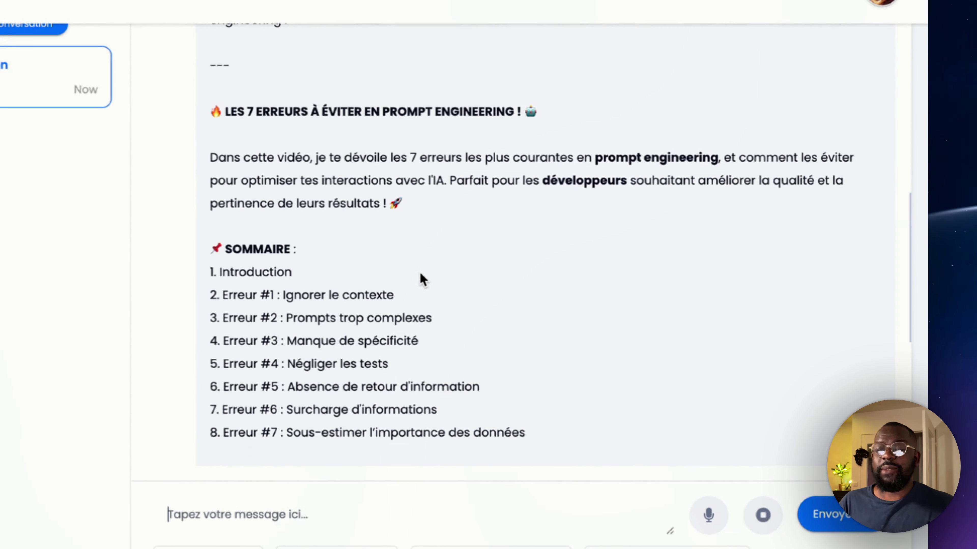